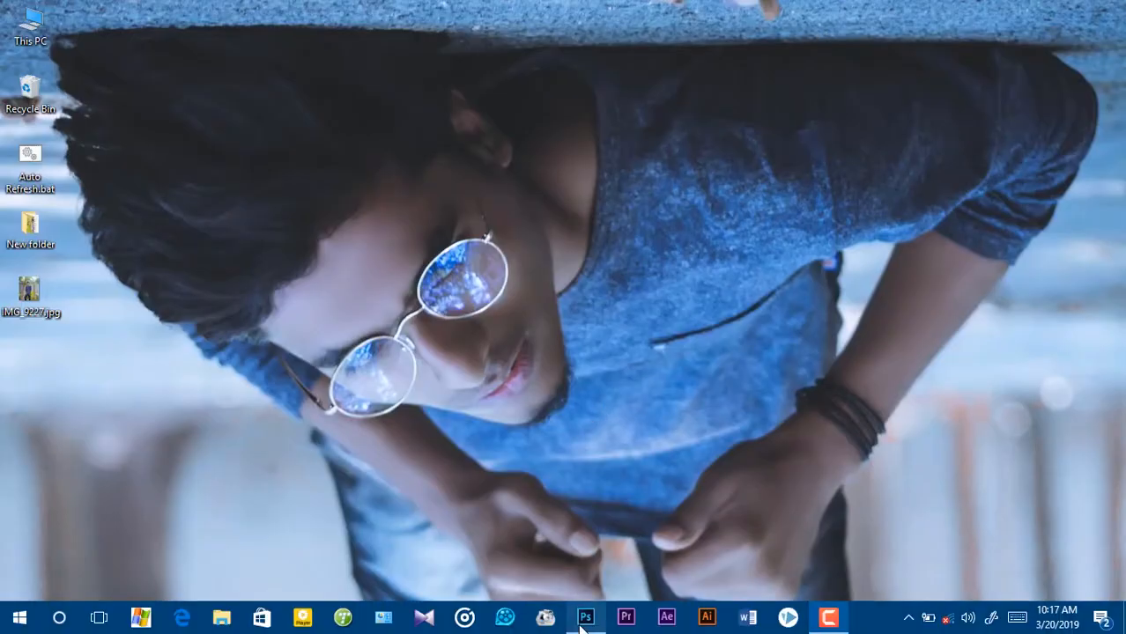
Step: Switch to Photoshop, open IMG_9227.jpg from the Desktop and unlock its background layer
{"action": "left_click", "coordinate": [585, 622]}
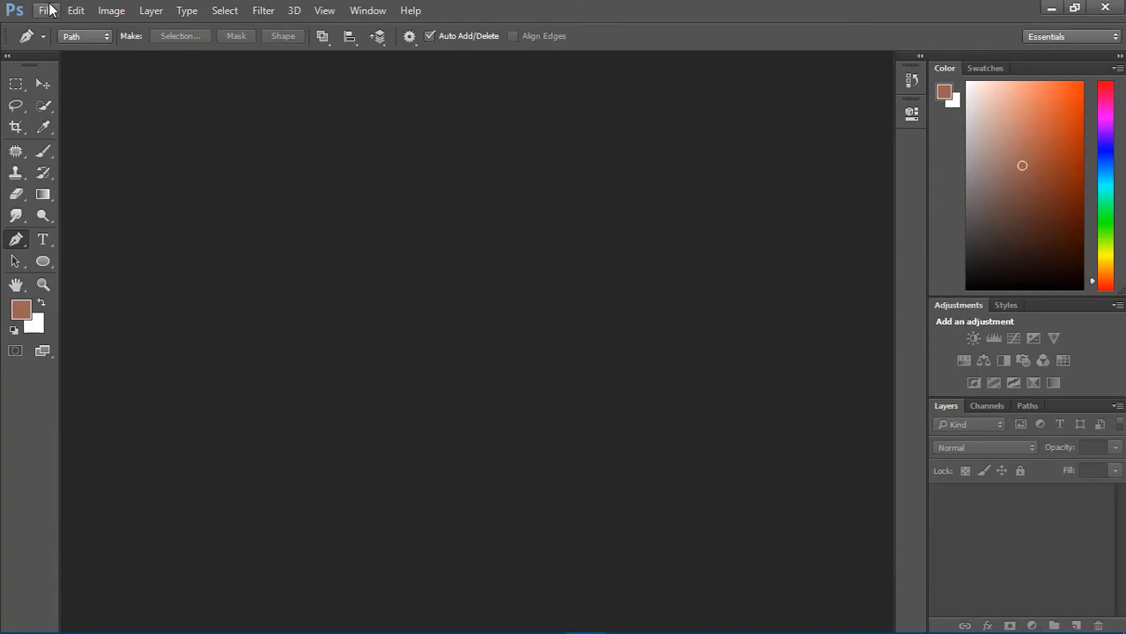
{"action": "left_click", "coordinate": [46, 10]}
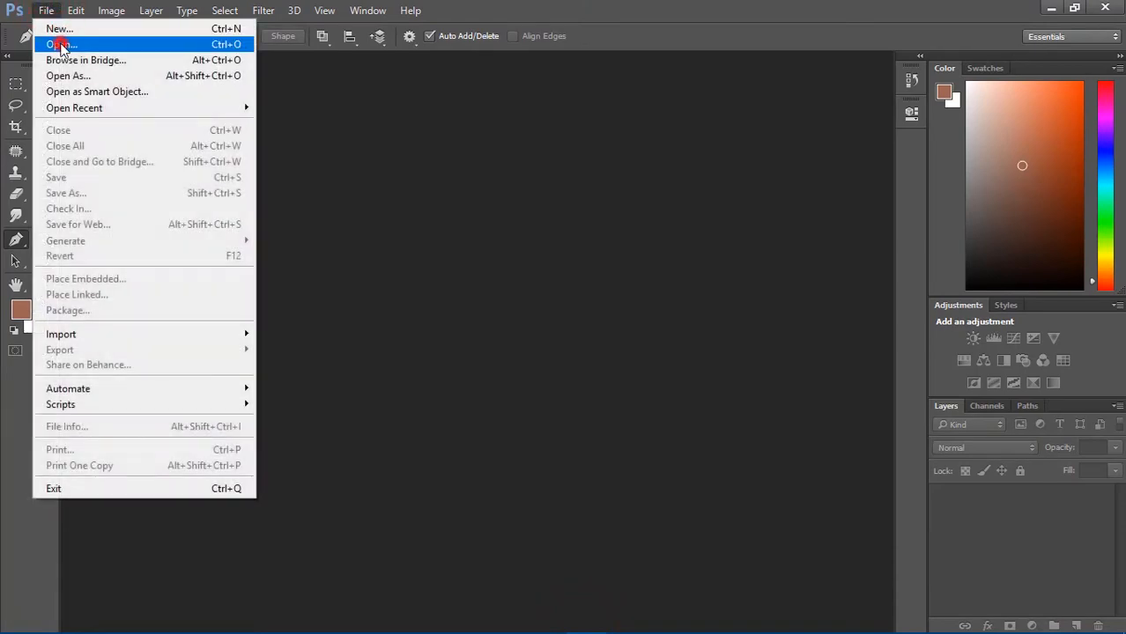
{"action": "left_click", "coordinate": [60, 44]}
{"action": "left_click", "coordinate": [398, 143]}
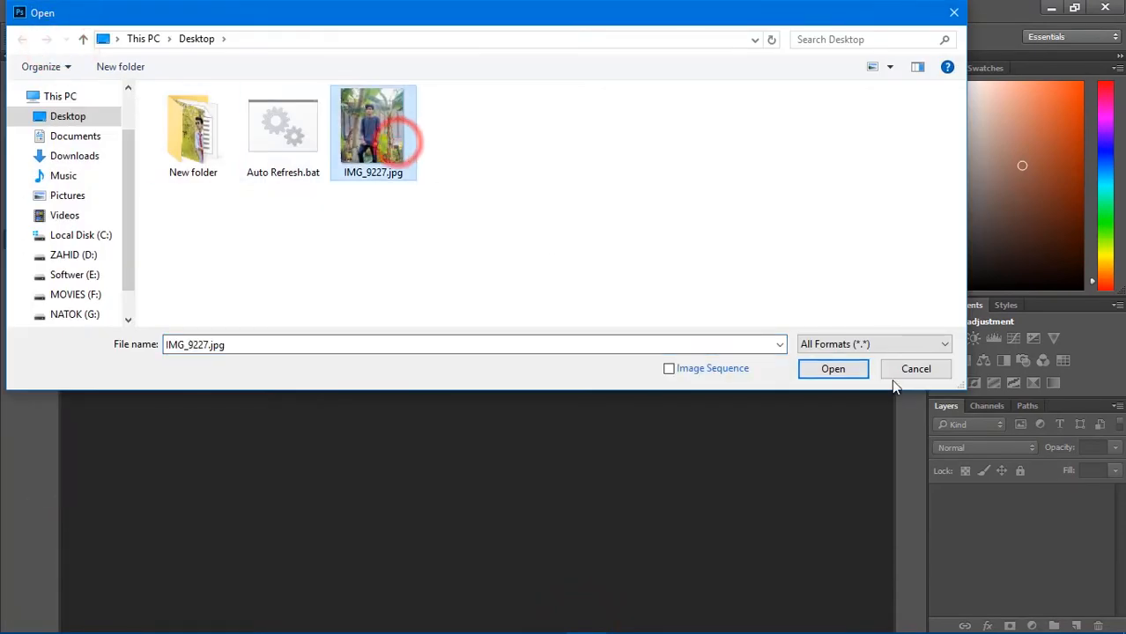
{"action": "left_click", "coordinate": [833, 369]}
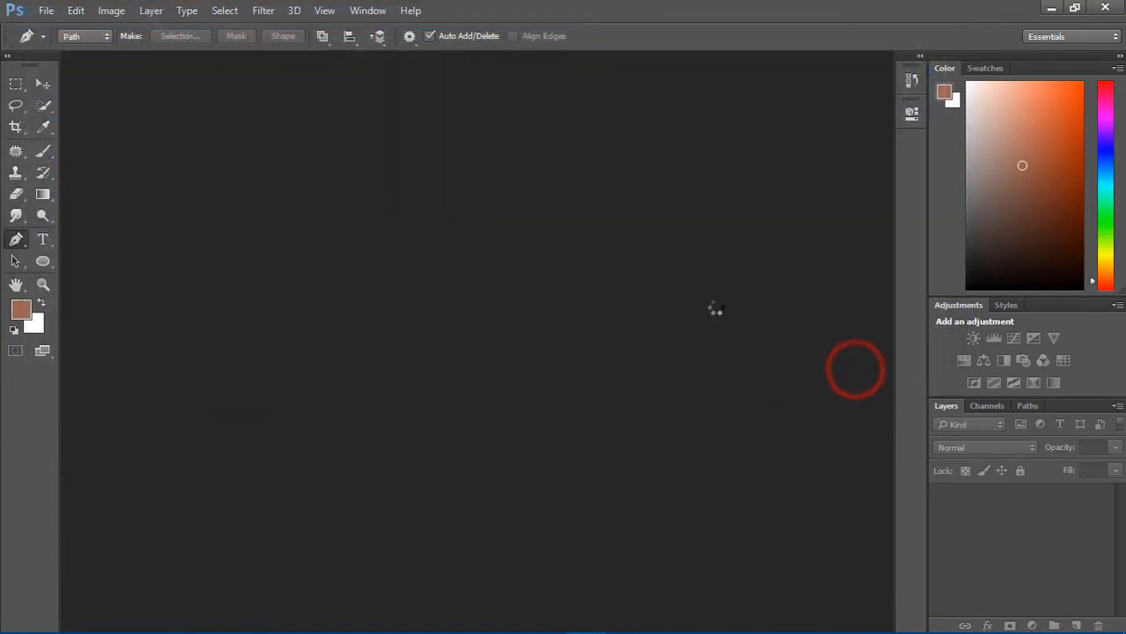
{"action": "left_click", "coordinate": [1092, 509]}
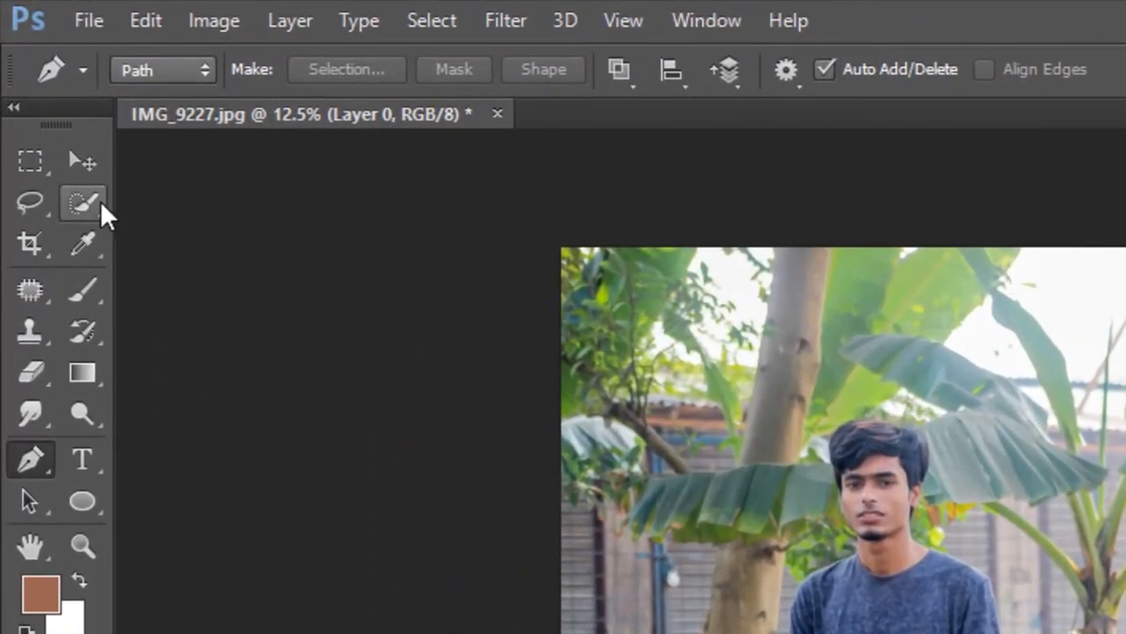
{"action": "left_click_drag", "start_coordinate": [88, 210], "coordinate": [226, 202]}
{"action": "left_click", "coordinate": [226, 201]}
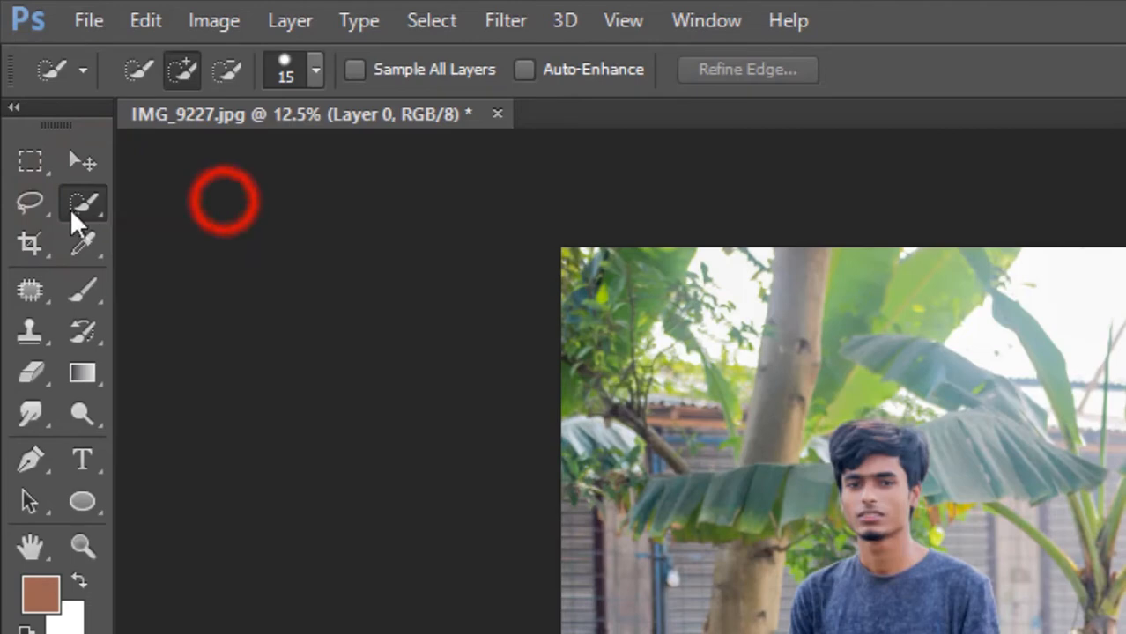
{"action": "left_click", "coordinate": [24, 459]}
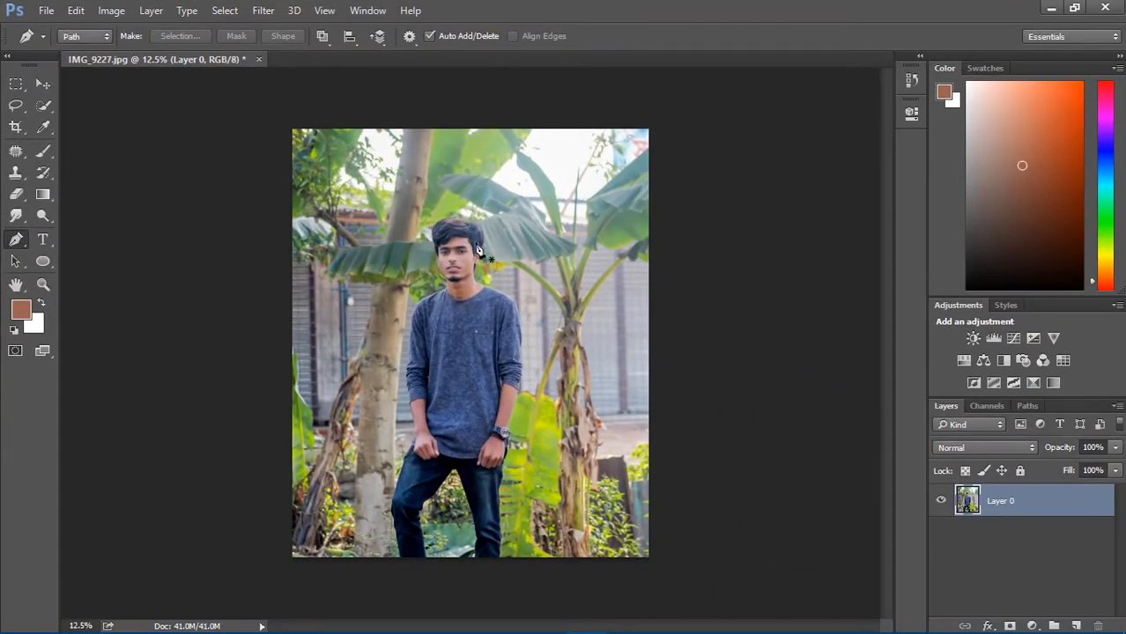
Step: Start a Pen path just below the photo at the outer trouser leg and trace its folds upward, removing the last anchor's outgoing handle
{"action": "key", "text": "z"}
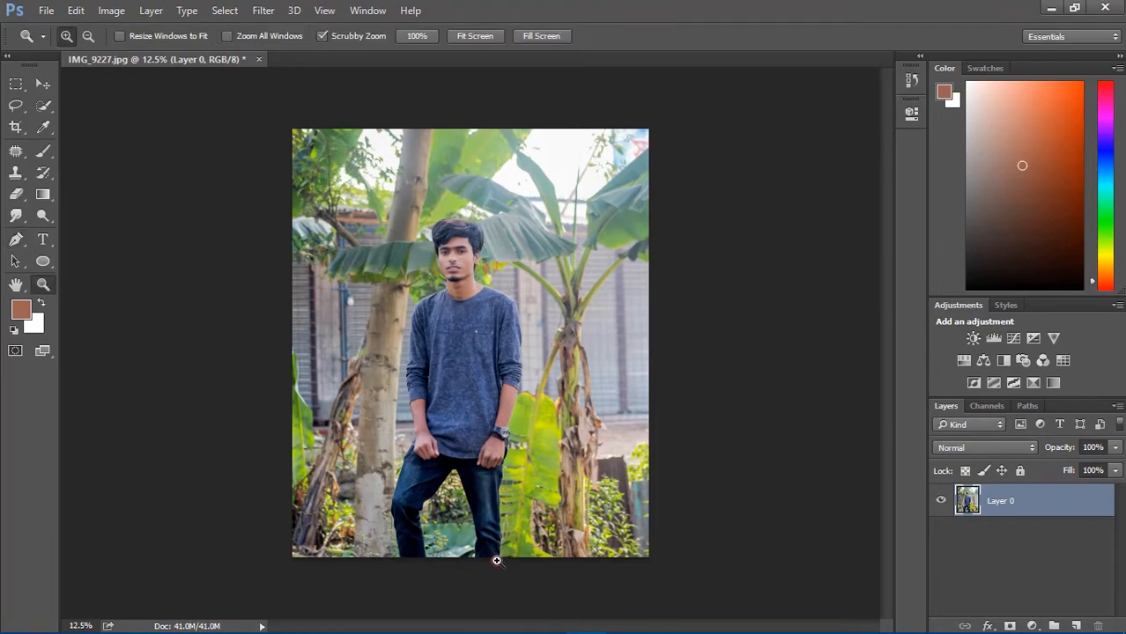
{"action": "left_click_drag", "start_coordinate": [495, 560], "coordinate": [528, 532]}
{"action": "key", "text": "p"}
{"action": "scroll", "coordinate": [532, 529], "scroll_direction": "down", "scroll_amount": 3}
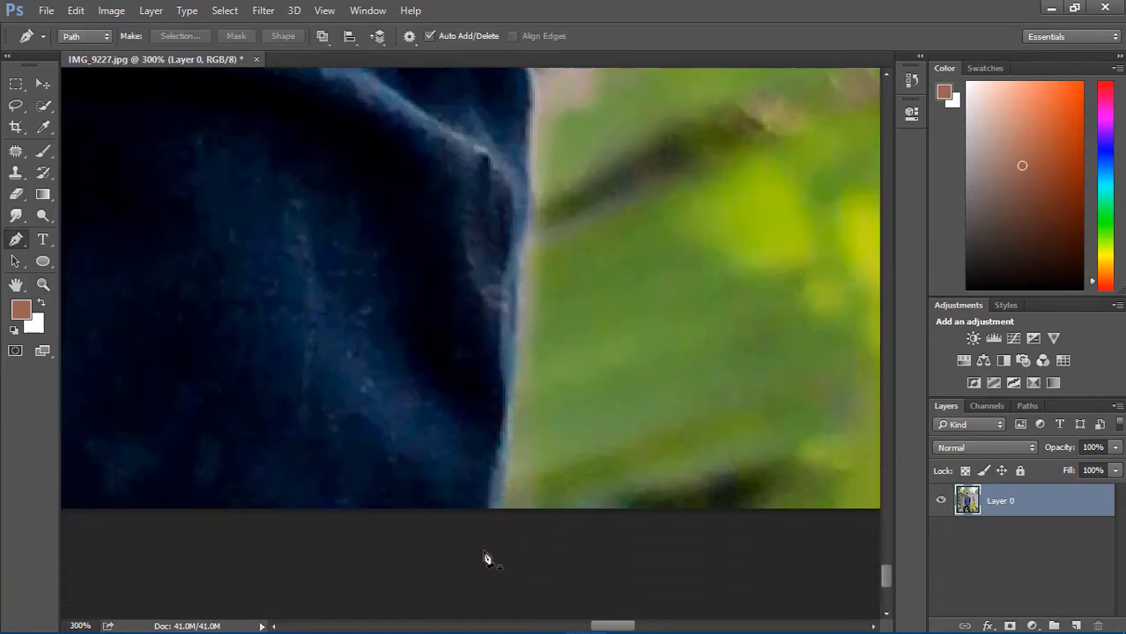
{"action": "left_click", "coordinate": [505, 478]}
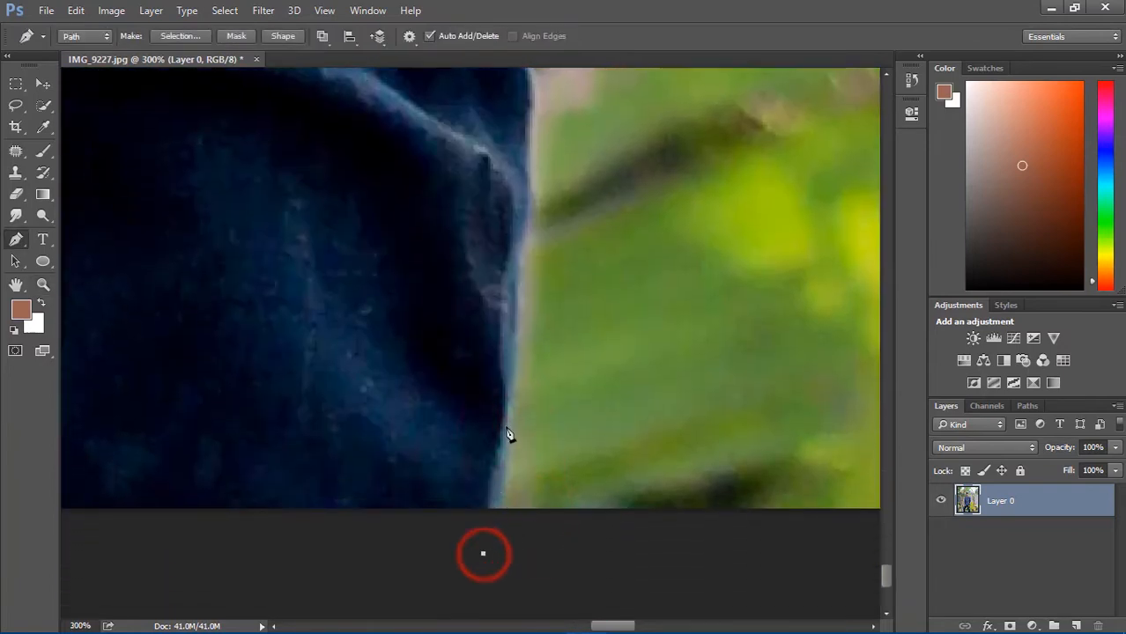
{"action": "left_click", "coordinate": [518, 247]}
{"action": "scroll", "coordinate": [520, 251], "scroll_direction": "up", "scroll_amount": 4}
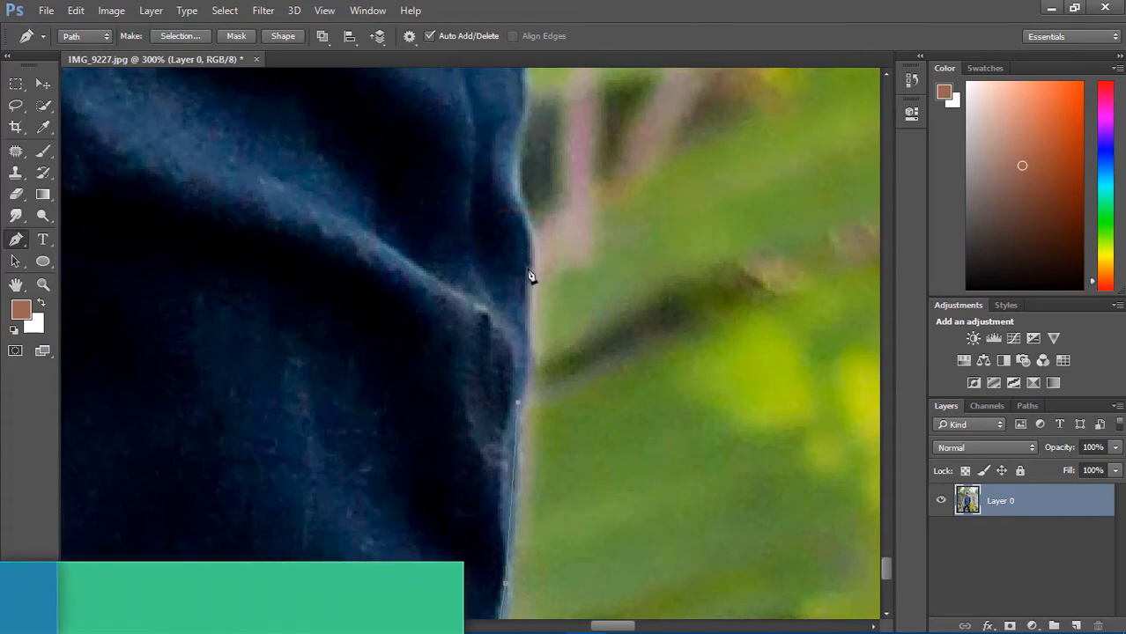
{"action": "left_click", "coordinate": [533, 265]}
{"action": "scroll", "coordinate": [530, 254], "scroll_direction": "up", "scroll_amount": 3}
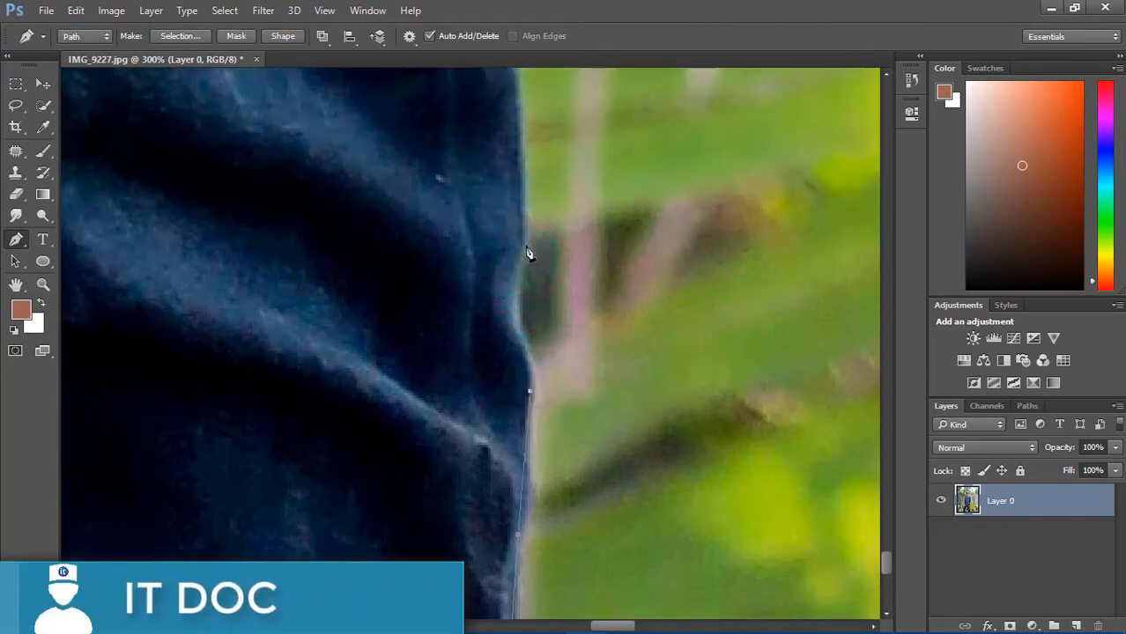
{"action": "left_click", "coordinate": [522, 241]}
{"action": "left_click_drag", "start_coordinate": [522, 241], "coordinate": [542, 210]}
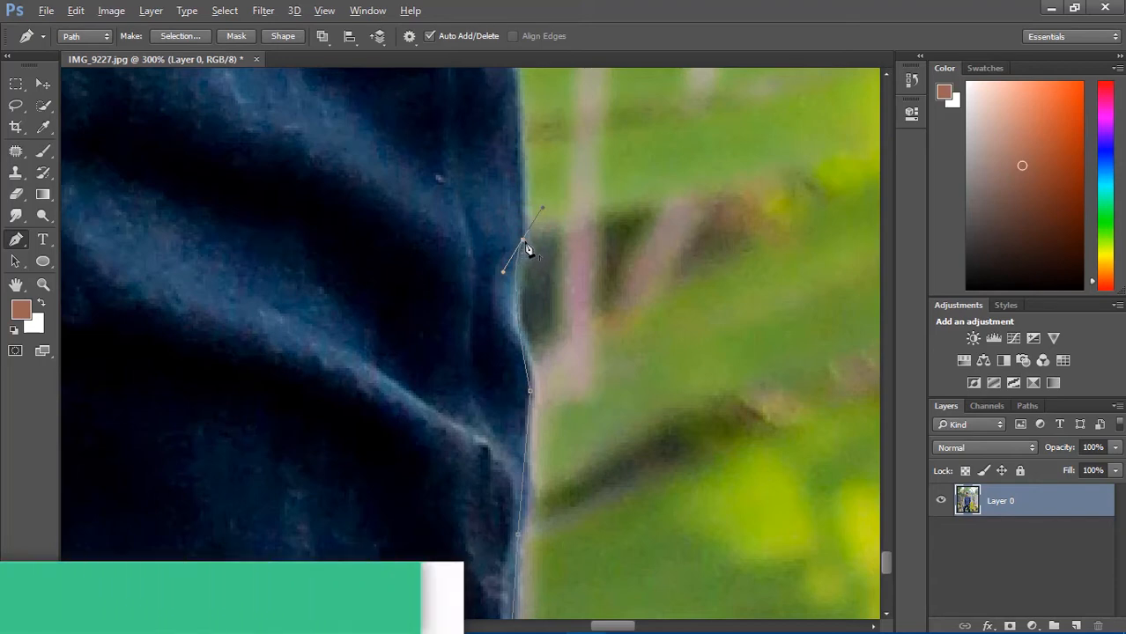
{"action": "left_click", "coordinate": [523, 242], "text": "alt"}
Step: Continue the path up the outer edge of the trouser leg to where the thigh begins to bulge outward
{"action": "scroll", "coordinate": [524, 244], "scroll_direction": "up", "scroll_amount": 4}
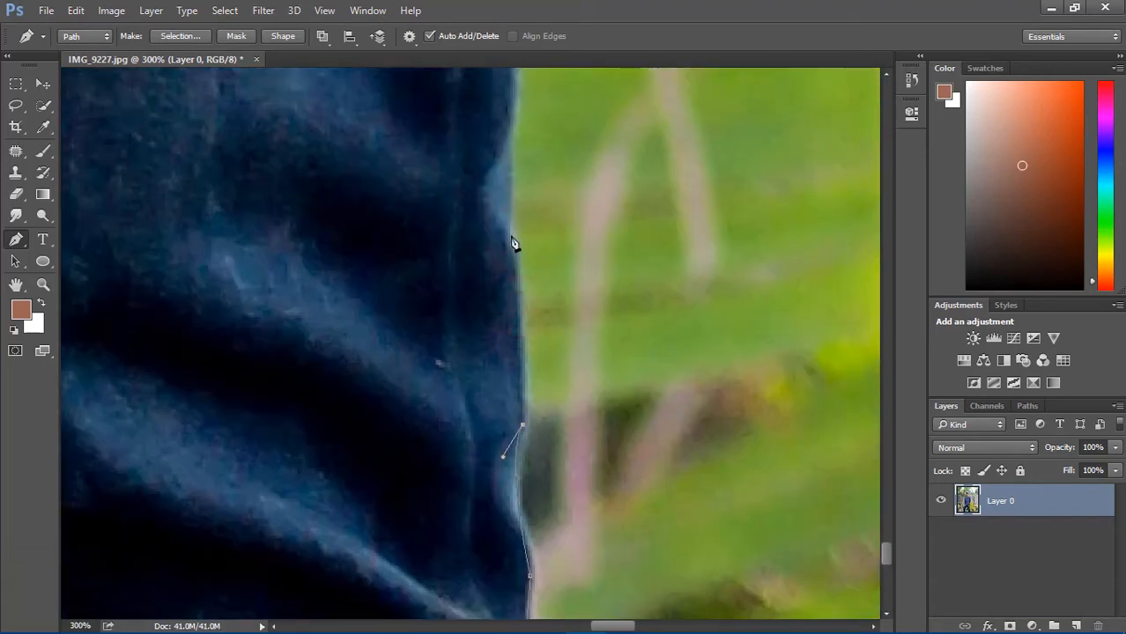
{"action": "scroll", "coordinate": [506, 246], "scroll_direction": "up", "scroll_amount": 2}
{"action": "left_click", "coordinate": [495, 234]}
{"action": "scroll", "coordinate": [490, 244], "scroll_direction": "up", "scroll_amount": 2}
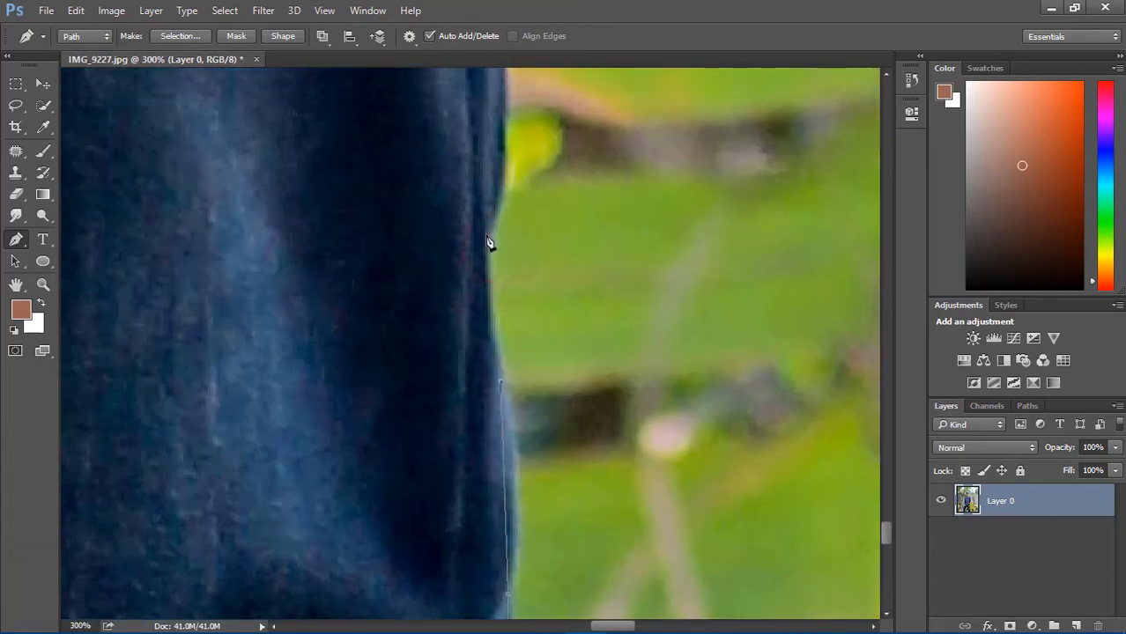
{"action": "scroll", "coordinate": [488, 246], "scroll_direction": "up", "scroll_amount": 1}
{"action": "left_click_drag", "start_coordinate": [495, 193], "coordinate": [473, 182]}
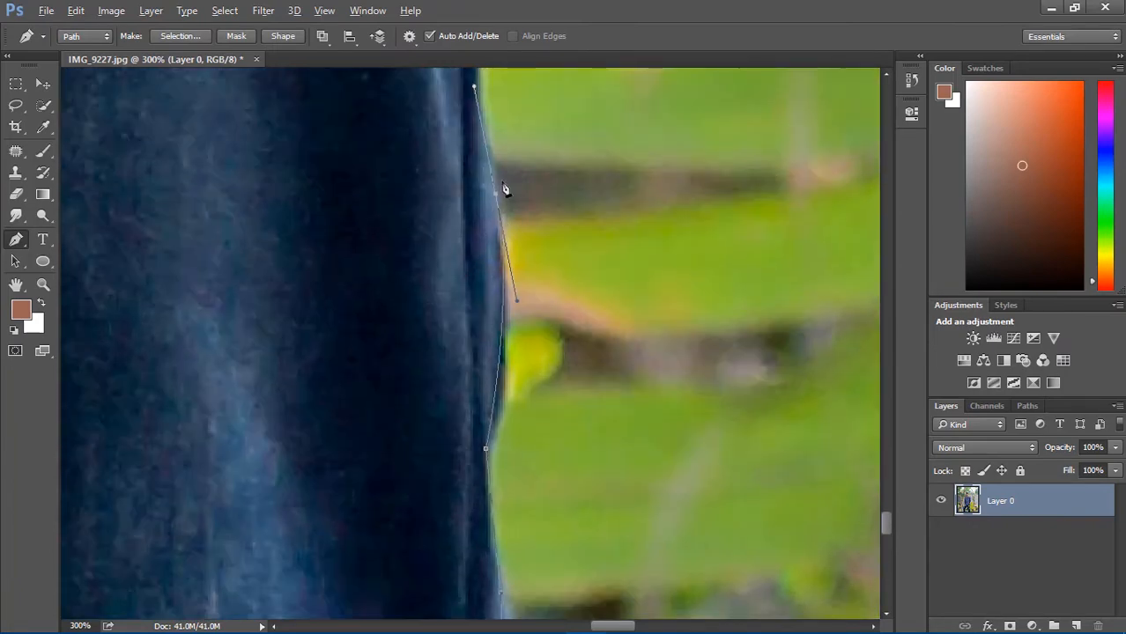
{"action": "scroll", "coordinate": [502, 190], "scroll_direction": "up", "scroll_amount": 2}
{"action": "left_click", "coordinate": [495, 191]}
{"action": "scroll", "coordinate": [504, 239], "scroll_direction": "up", "scroll_amount": 1}
Step: Trace the outward curve of the trousers at the thigh and carry the path up beside the fingers
{"action": "scroll", "coordinate": [528, 282], "scroll_direction": "up", "scroll_amount": 5}
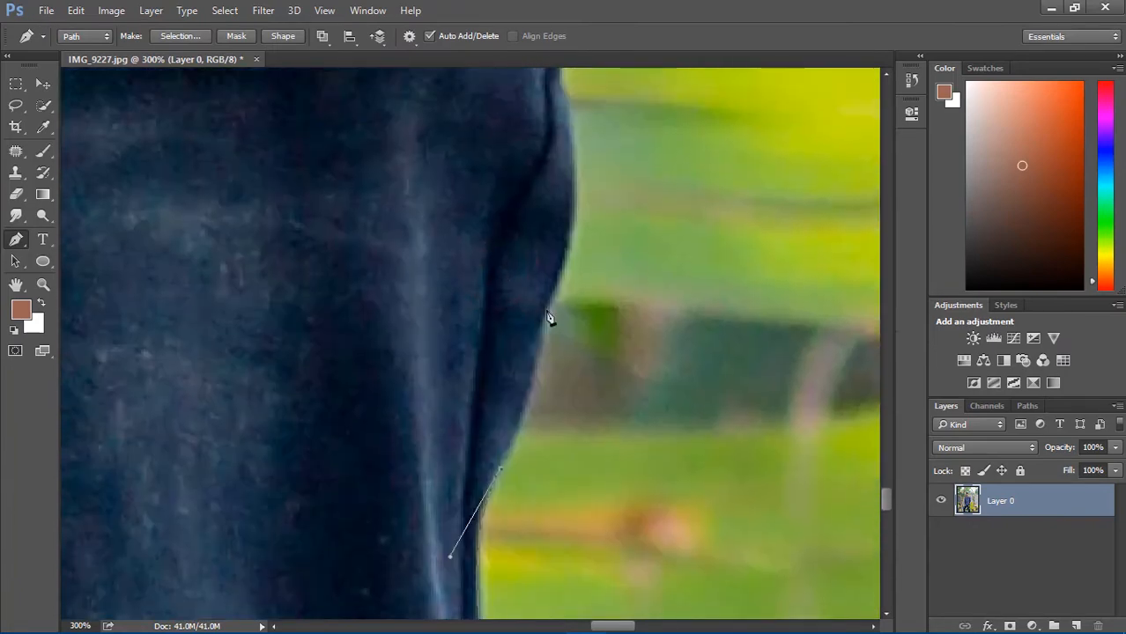
{"action": "left_click_drag", "start_coordinate": [541, 317], "coordinate": [533, 286]}
{"action": "scroll", "coordinate": [543, 323], "scroll_direction": "up", "scroll_amount": 2}
{"action": "left_click_drag", "start_coordinate": [558, 202], "coordinate": [518, 122]}
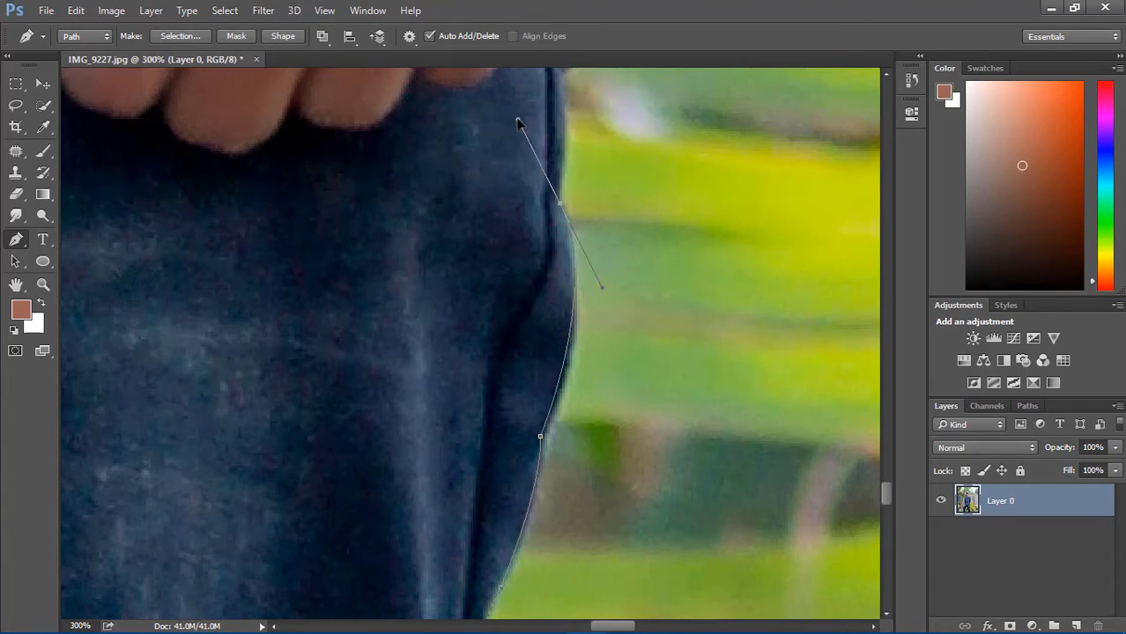
{"action": "scroll", "coordinate": [560, 264], "scroll_direction": "up", "scroll_amount": 3}
{"action": "scroll", "coordinate": [563, 262], "scroll_direction": "up", "scroll_amount": 2}
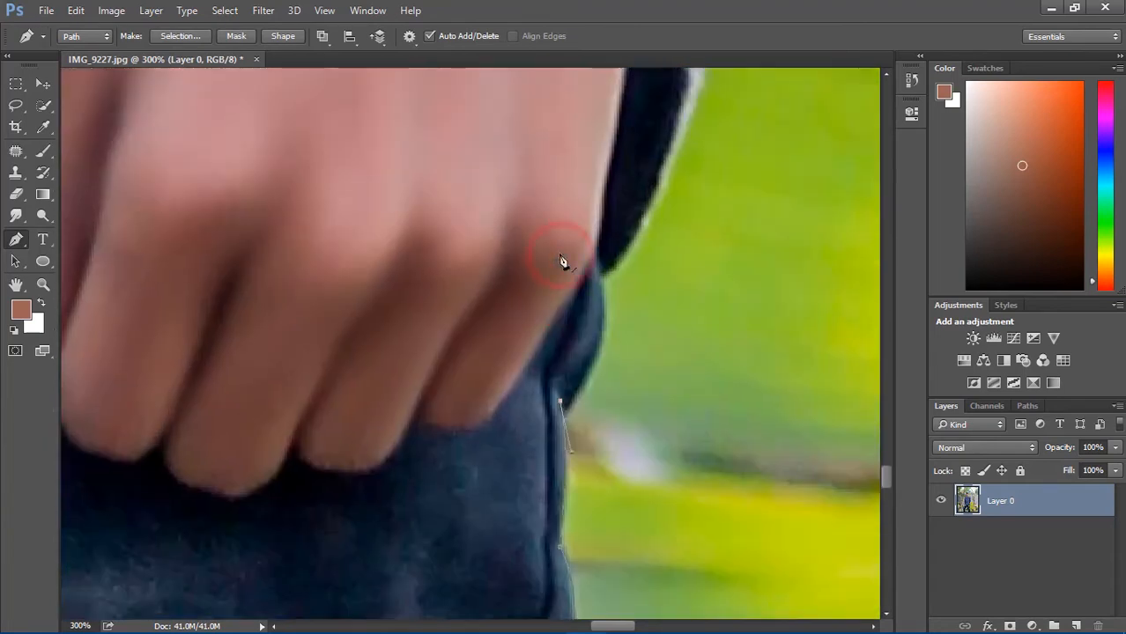
Step: Trace from the trousers beside the little finger along the shirt hem's outer edge up to the wristwatch
{"action": "left_click_drag", "start_coordinate": [605, 265], "coordinate": [591, 167]}
{"action": "scroll", "coordinate": [666, 385], "scroll_direction": "up", "scroll_amount": 3}
{"action": "left_click", "coordinate": [666, 360]}
{"action": "scroll", "coordinate": [670, 363], "scroll_direction": "up", "scroll_amount": 1}
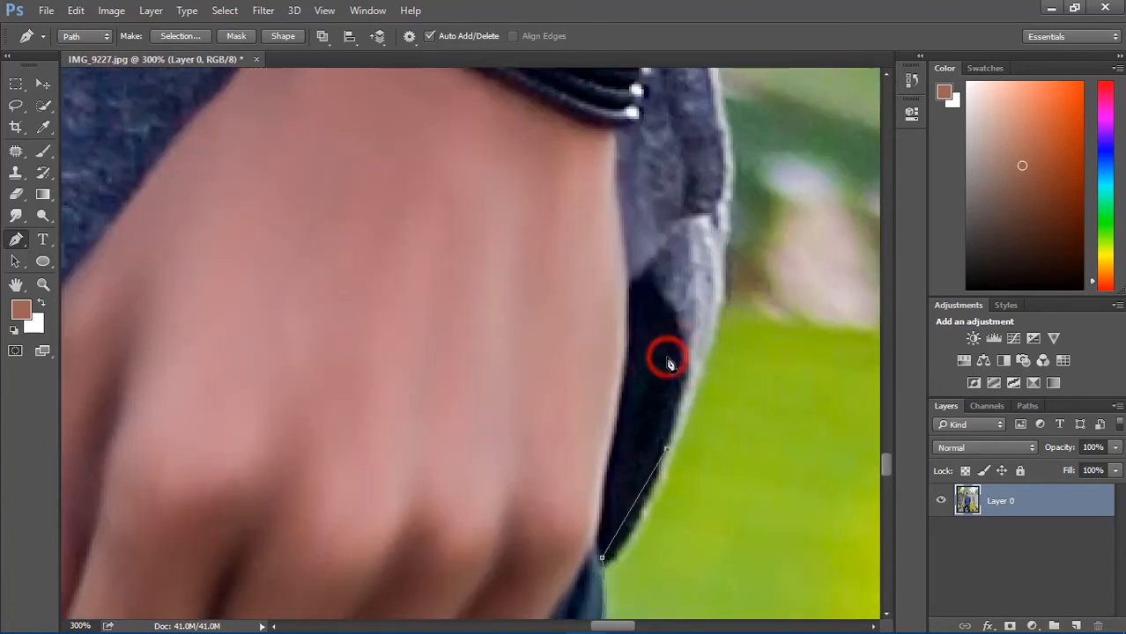
{"action": "scroll", "coordinate": [732, 370], "scroll_direction": "up", "scroll_amount": 2}
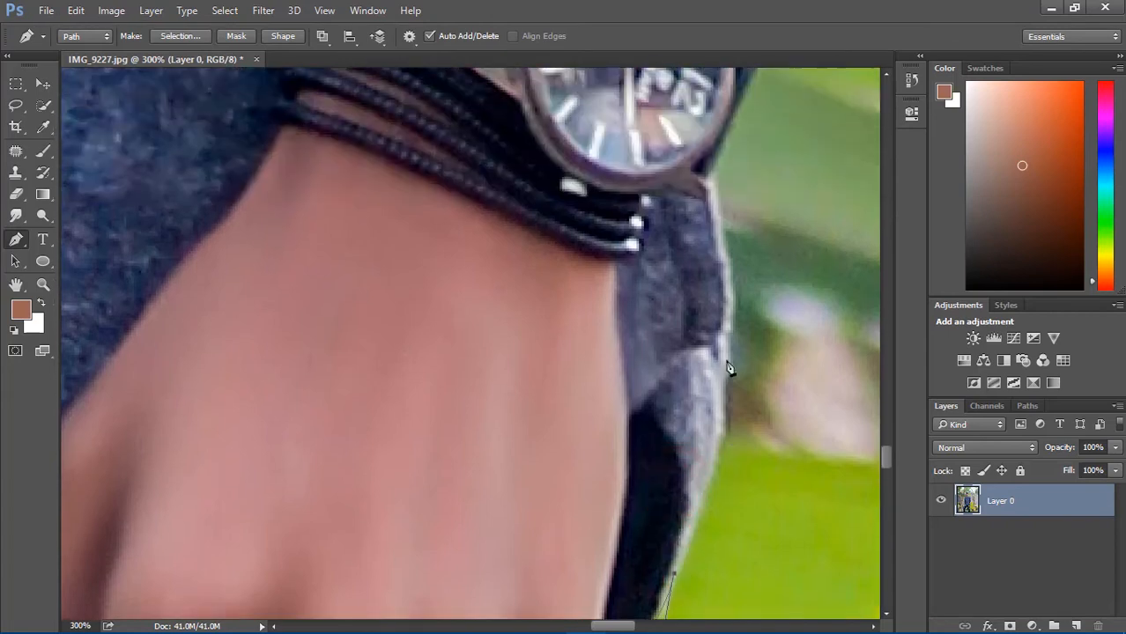
{"action": "left_click_drag", "start_coordinate": [728, 363], "coordinate": [715, 310]}
{"action": "scroll", "coordinate": [715, 310], "scroll_direction": "up", "scroll_amount": 1}
{"action": "scroll", "coordinate": [689, 261], "scroll_direction": "up", "scroll_amount": 1}
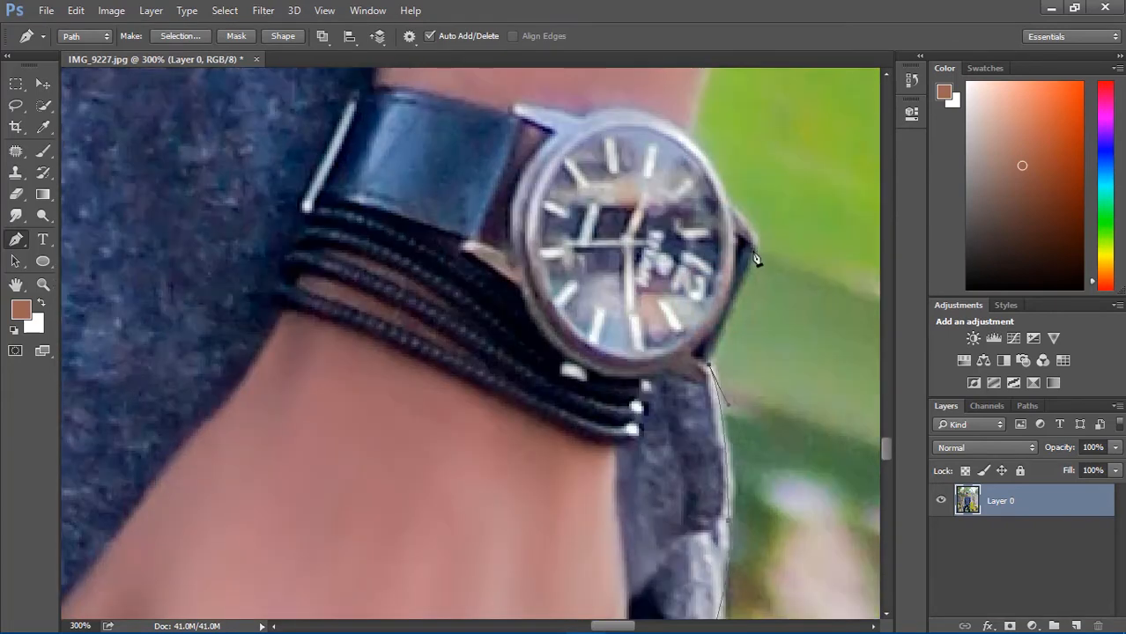
Step: Trace the path around the strap and outer rim of the wristwatch to the start of the forearm
{"action": "scroll", "coordinate": [759, 256], "scroll_direction": "up", "scroll_amount": 1}
{"action": "left_click_drag", "start_coordinate": [759, 256], "coordinate": [711, 275]}
{"action": "scroll", "coordinate": [726, 277], "scroll_direction": "up", "scroll_amount": 1}
{"action": "left_click", "coordinate": [685, 252]}
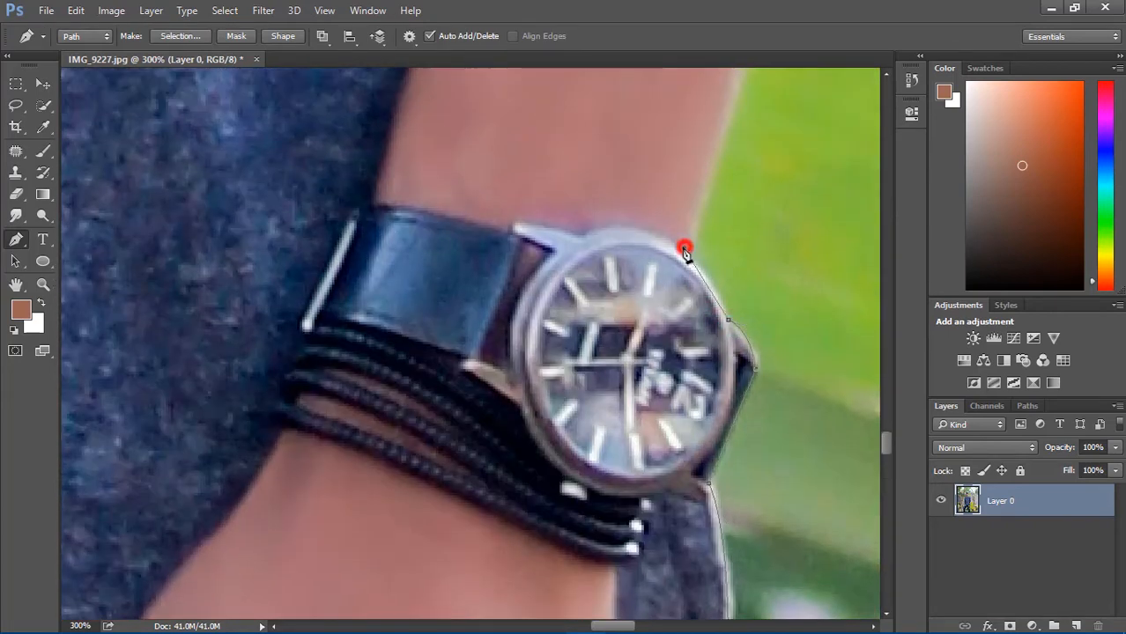
Step: Trace the outer edge of the forearm from the watch up to the corner of the rolled sleeve cuff
{"action": "scroll", "coordinate": [693, 247], "scroll_direction": "up", "scroll_amount": 4}
{"action": "left_click", "coordinate": [776, 160]}
{"action": "scroll", "coordinate": [776, 161], "scroll_direction": "up", "scroll_amount": 1}
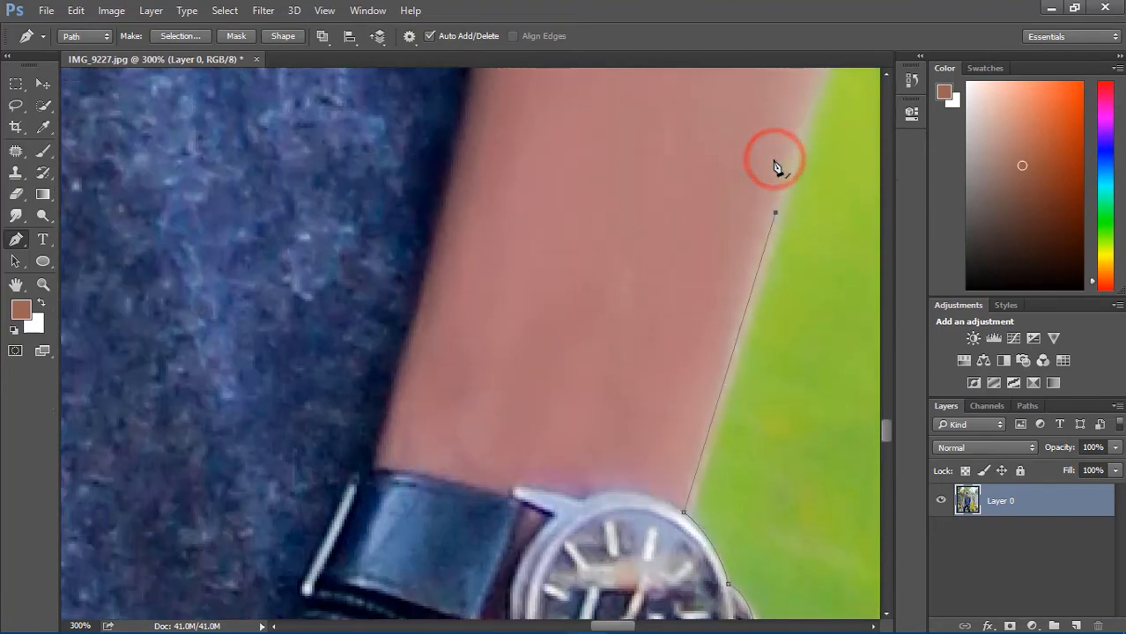
{"action": "scroll", "coordinate": [641, 206], "scroll_direction": "up", "scroll_amount": 3}
{"action": "scroll", "coordinate": [641, 207], "scroll_direction": "right", "scroll_amount": 5}
{"action": "scroll", "coordinate": [595, 156], "scroll_direction": "up", "scroll_amount": 1}
{"action": "left_click", "coordinate": [593, 152]}
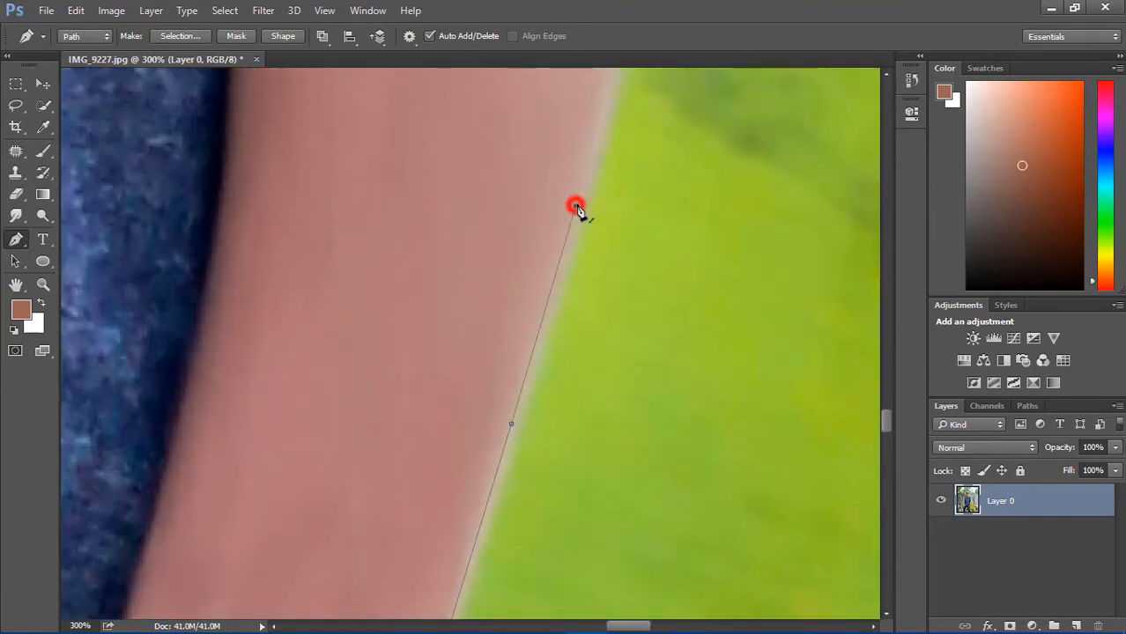
{"action": "scroll", "coordinate": [617, 194], "scroll_direction": "up", "scroll_amount": 3}
{"action": "left_click", "coordinate": [646, 183]}
{"action": "scroll", "coordinate": [674, 209], "scroll_direction": "up", "scroll_amount": 2}
{"action": "left_click", "coordinate": [662, 193]}
Step: Trace the outer edge of the sleeve cuff and its lowest folds with curved anchor points
{"action": "scroll", "coordinate": [692, 271], "scroll_direction": "up", "scroll_amount": 2}
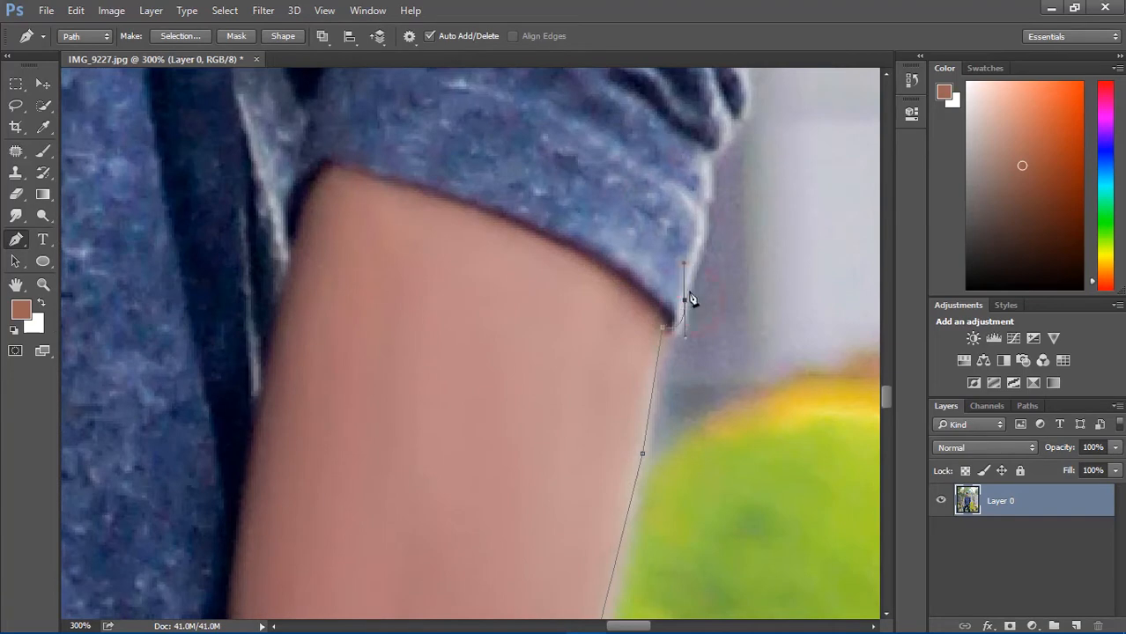
{"action": "scroll", "coordinate": [695, 291], "scroll_direction": "up", "scroll_amount": 2}
{"action": "left_click", "coordinate": [707, 273]}
{"action": "scroll", "coordinate": [710, 277], "scroll_direction": "up", "scroll_amount": 1}
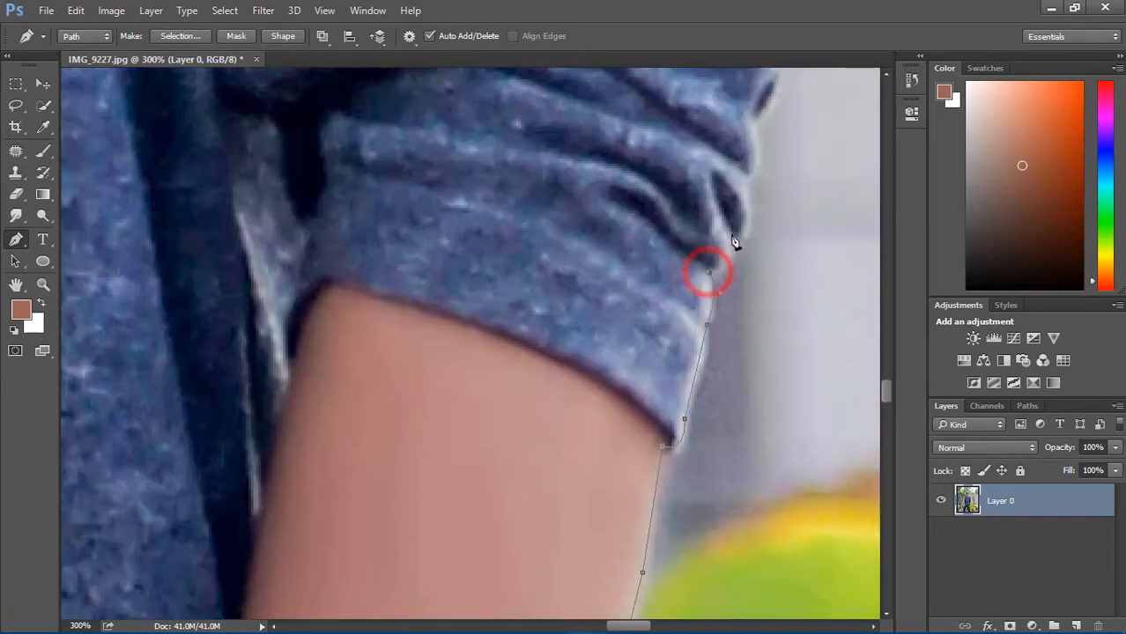
{"action": "left_click_drag", "start_coordinate": [731, 232], "coordinate": [735, 249]}
{"action": "left_click", "coordinate": [754, 113]}
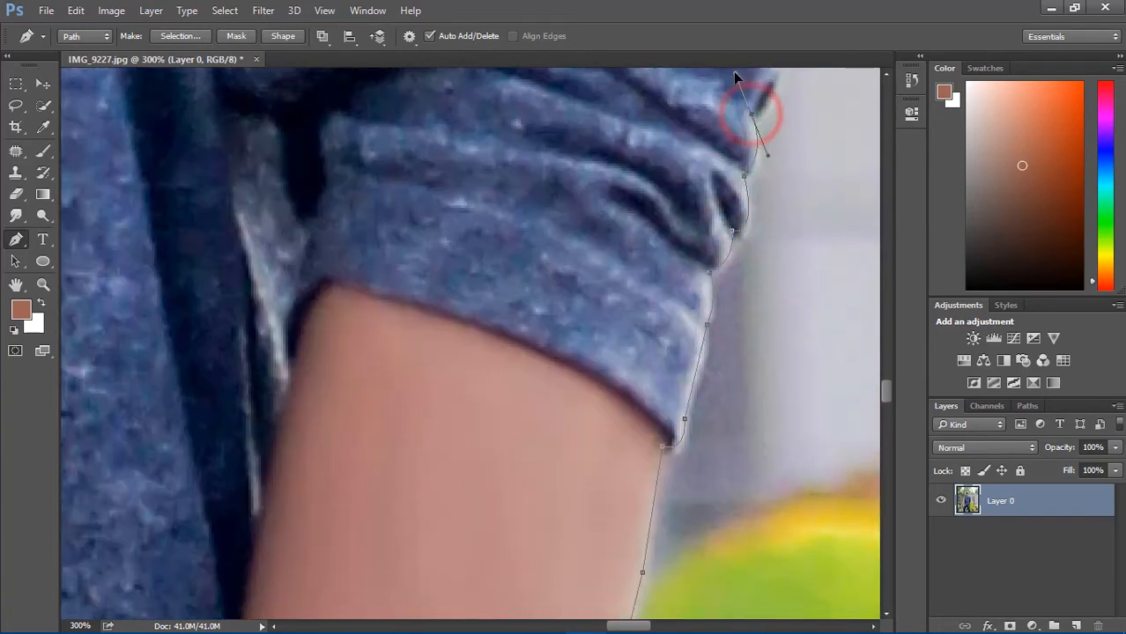
Step: Continue the curved path around the upper folds of the bunched sleeve near the elbow
{"action": "scroll", "coordinate": [807, 144], "scroll_direction": "right", "scroll_amount": 1}
{"action": "scroll", "coordinate": [660, 176], "scroll_direction": "up", "scroll_amount": 4}
{"action": "left_click", "coordinate": [615, 276]}
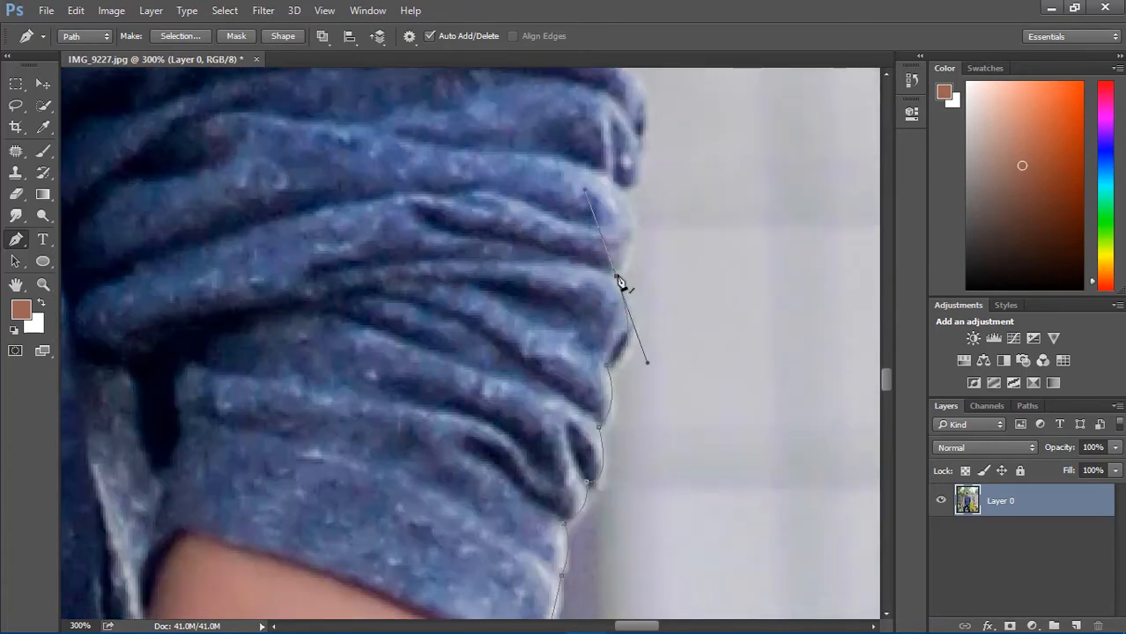
{"action": "scroll", "coordinate": [651, 242], "scroll_direction": "up", "scroll_amount": 3}
{"action": "left_click_drag", "start_coordinate": [621, 291], "coordinate": [618, 207]}
{"action": "left_click_drag", "start_coordinate": [638, 245], "coordinate": [631, 204]}
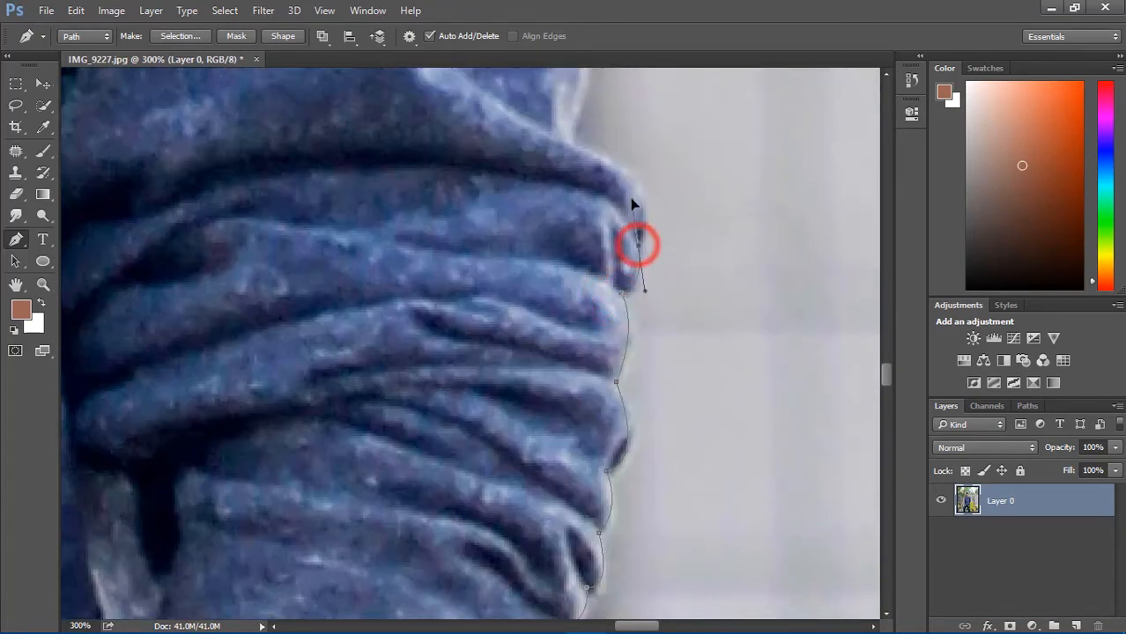
Step: Trace the sleeve's outer edge over the topmost elbow fold and up the smooth part of the upper arm
{"action": "scroll", "coordinate": [643, 229], "scroll_direction": "up", "scroll_amount": 4}
{"action": "left_click_drag", "start_coordinate": [570, 300], "coordinate": [471, 279]}
{"action": "scroll", "coordinate": [590, 286], "scroll_direction": "up", "scroll_amount": 4}
{"action": "left_click_drag", "start_coordinate": [572, 206], "coordinate": [547, 151]}
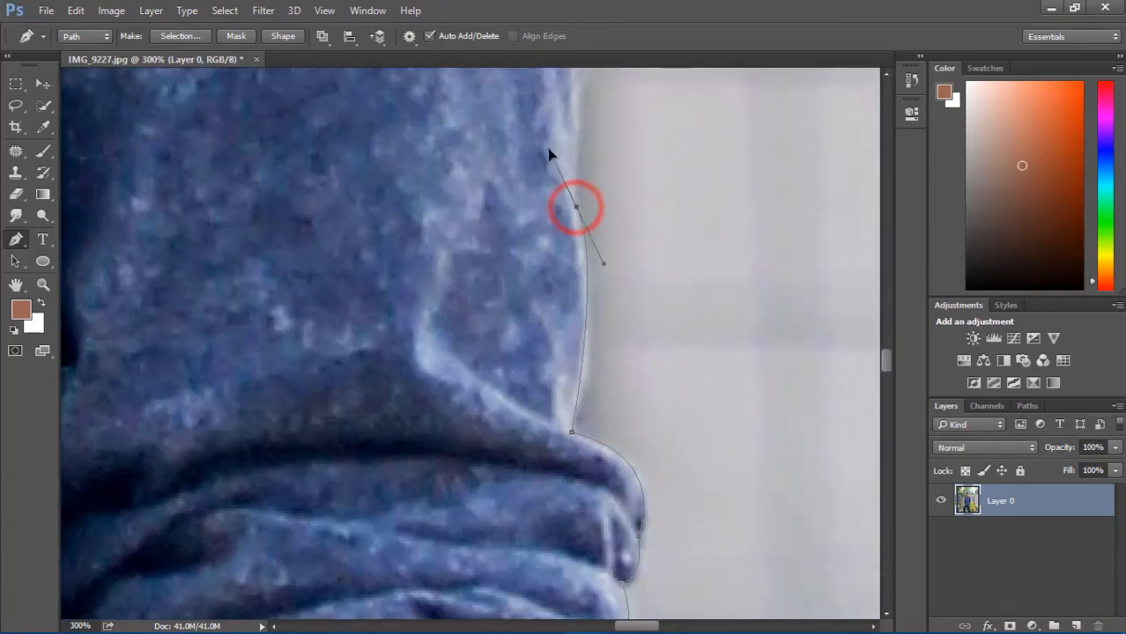
{"action": "scroll", "coordinate": [585, 206], "scroll_direction": "up", "scroll_amount": 5}
{"action": "left_click_drag", "start_coordinate": [582, 245], "coordinate": [596, 221]}
{"action": "scroll", "coordinate": [604, 228], "scroll_direction": "up", "scroll_amount": 3}
{"action": "left_click_drag", "start_coordinate": [616, 172], "coordinate": [625, 251]}
Step: Extend the path along the upper arm's outer edge to the base of the shoulder curve
{"action": "scroll", "coordinate": [625, 251], "scroll_direction": "up", "scroll_amount": 3}
{"action": "left_click", "coordinate": [620, 179]}
{"action": "scroll", "coordinate": [620, 179], "scroll_direction": "up", "scroll_amount": 3}
{"action": "left_click", "coordinate": [581, 192]}
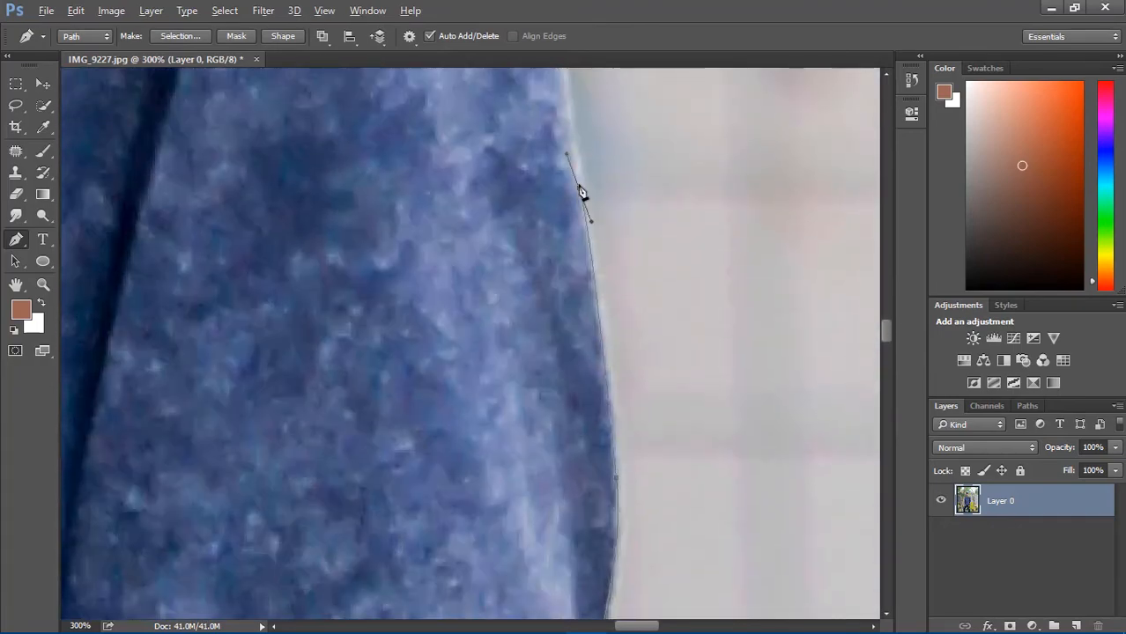
{"action": "scroll", "coordinate": [583, 177], "scroll_direction": "up", "scroll_amount": 5}
{"action": "left_click", "coordinate": [525, 138]}
{"action": "scroll", "coordinate": [489, 358], "scroll_direction": "up", "scroll_amount": 10}
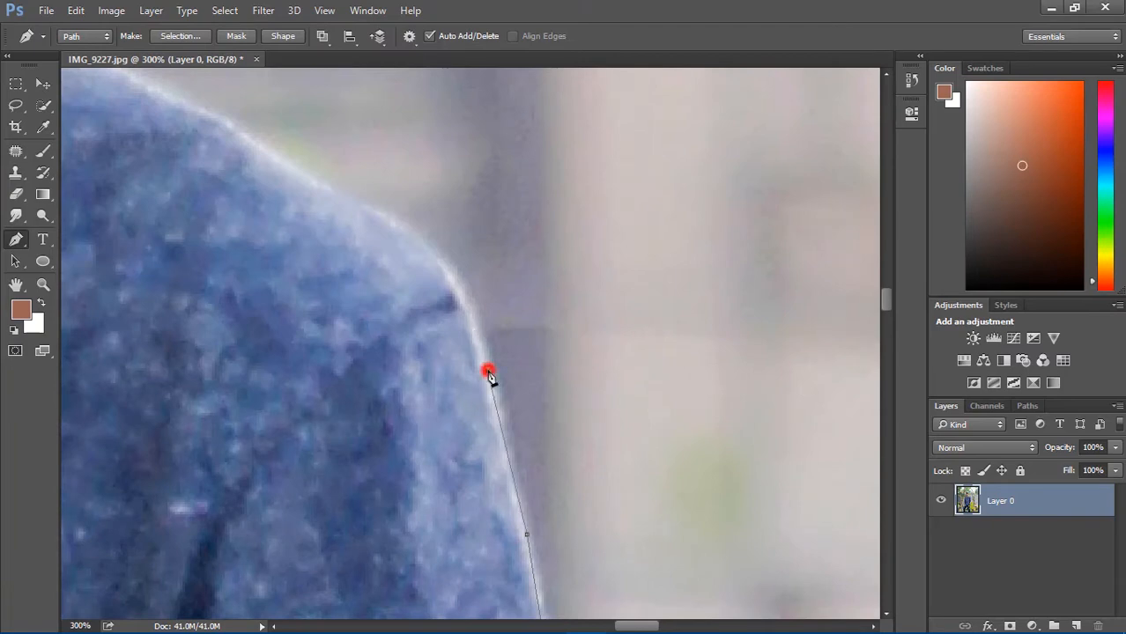
{"action": "left_click", "coordinate": [489, 375]}
Step: Curve the path around the rounded shoulder and continue it up the shoulder's sloping upper edge
{"action": "scroll", "coordinate": [489, 374], "scroll_direction": "up", "scroll_amount": 3}
{"action": "left_click_drag", "start_coordinate": [342, 276], "coordinate": [230, 261]}
{"action": "scroll", "coordinate": [370, 282], "scroll_direction": "left", "scroll_amount": 8}
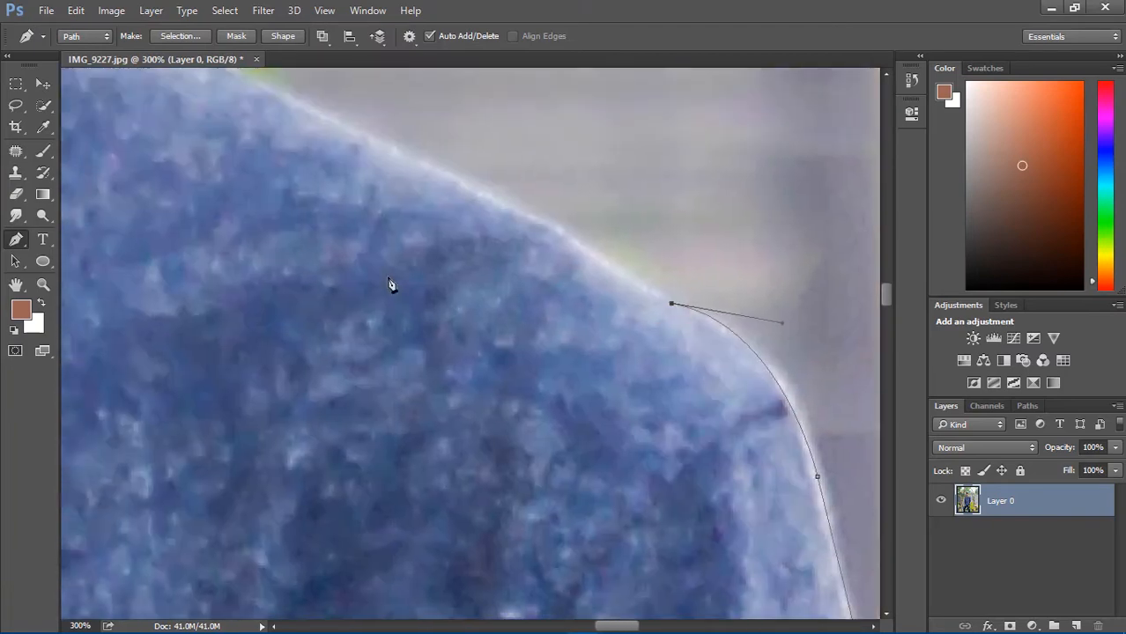
{"action": "scroll", "coordinate": [528, 284], "scroll_direction": "up", "scroll_amount": 2}
{"action": "left_click", "coordinate": [555, 284]}
{"action": "scroll", "coordinate": [388, 281], "scroll_direction": "up", "scroll_amount": 3}
{"action": "left_click", "coordinate": [355, 276]}
{"action": "scroll", "coordinate": [355, 277], "scroll_direction": "up", "scroll_amount": 1}
{"action": "scroll", "coordinate": [396, 264], "scroll_direction": "left", "scroll_amount": 5}
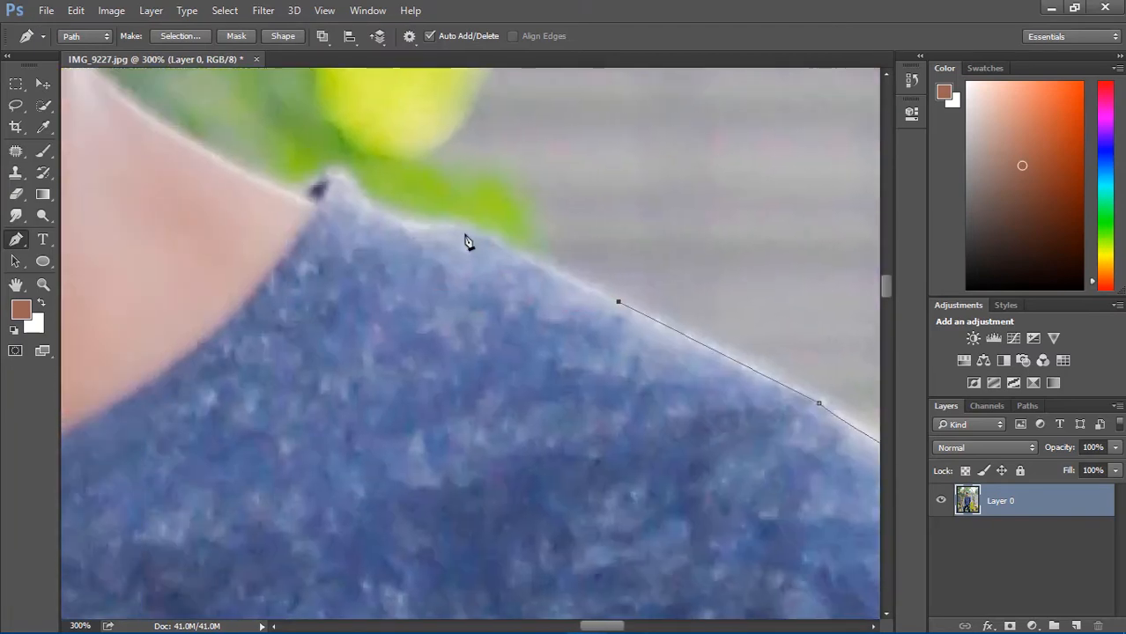
Step: Trace past the shirt's collar tip and curve the path up the side of the neck towards the ear
{"action": "left_click", "coordinate": [464, 233]}
{"action": "scroll", "coordinate": [450, 234], "scroll_direction": "up", "scroll_amount": 3}
{"action": "scroll", "coordinate": [450, 233], "scroll_direction": "up", "scroll_amount": 1}
{"action": "left_click_drag", "start_coordinate": [333, 315], "coordinate": [294, 270]}
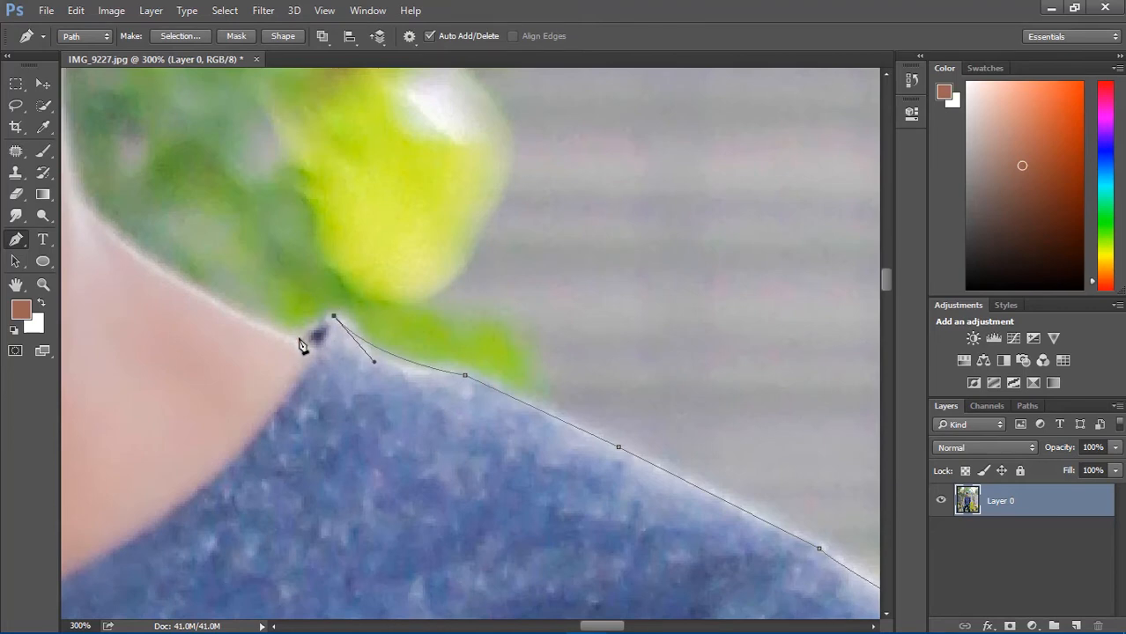
{"action": "scroll", "coordinate": [299, 345], "scroll_direction": "left", "scroll_amount": 5}
{"action": "scroll", "coordinate": [301, 344], "scroll_direction": "up", "scroll_amount": 2}
{"action": "left_click_drag", "start_coordinate": [368, 293], "coordinate": [346, 100]}
{"action": "scroll", "coordinate": [372, 301], "scroll_direction": "up", "scroll_amount": 4}
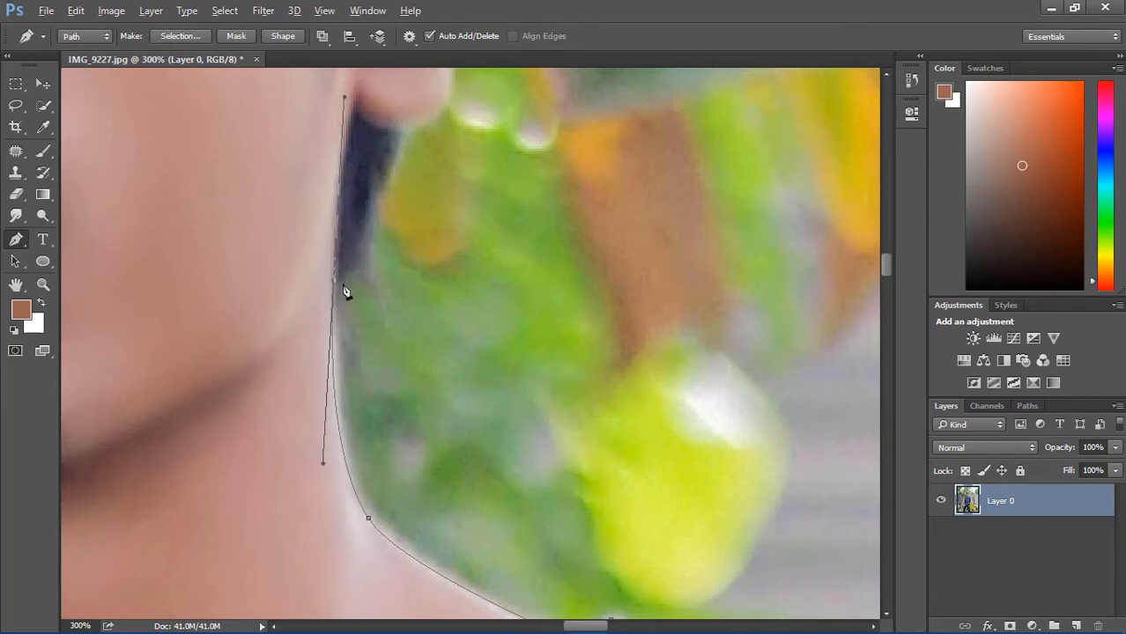
Step: Trace the hair below the ear, the earlobe and the ear's outer edge with anchor points
{"action": "scroll", "coordinate": [407, 296], "scroll_direction": "up", "scroll_amount": 3}
{"action": "left_click", "coordinate": [371, 372]}
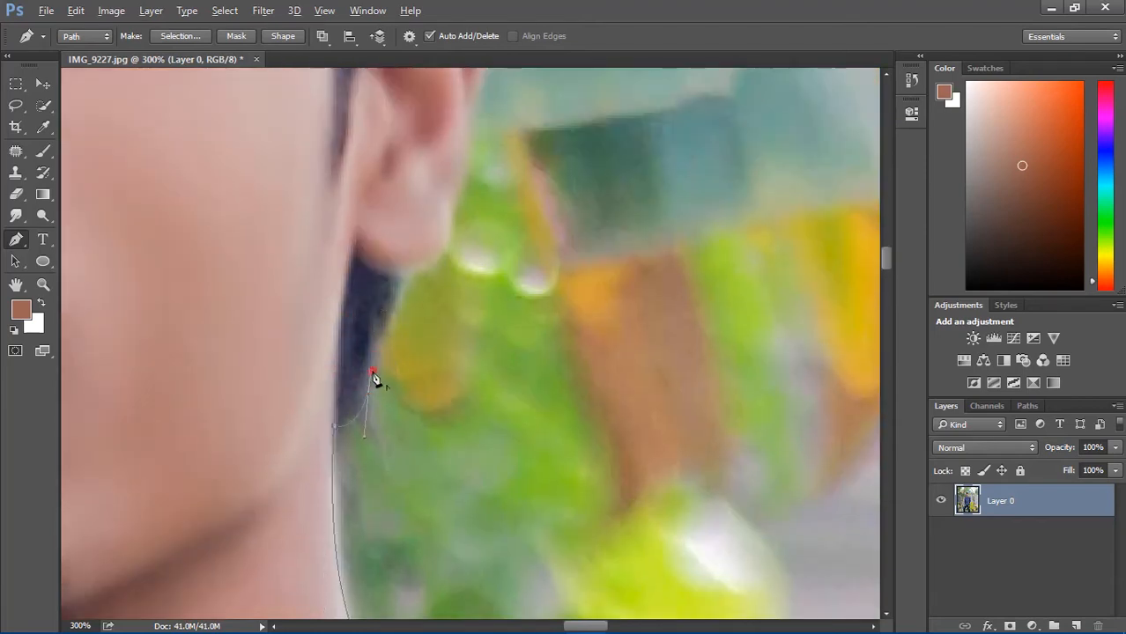
{"action": "left_click", "coordinate": [404, 277]}
{"action": "scroll", "coordinate": [404, 277], "scroll_direction": "up", "scroll_amount": 3}
{"action": "left_click_drag", "start_coordinate": [451, 368], "coordinate": [459, 315]}
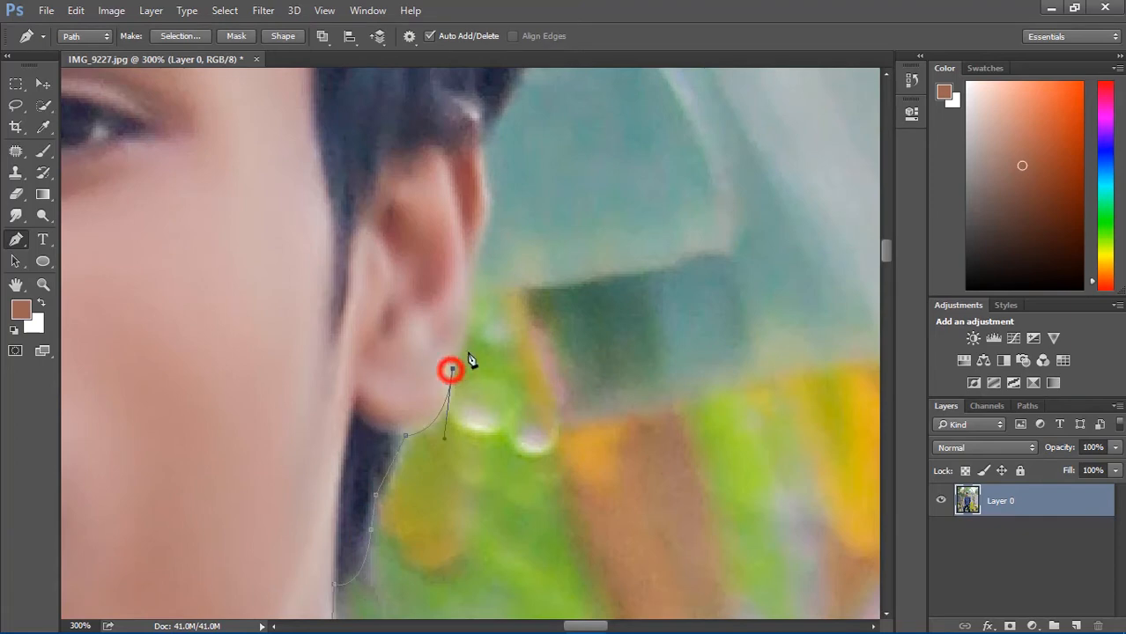
{"action": "scroll", "coordinate": [469, 362], "scroll_direction": "up", "scroll_amount": 2}
{"action": "left_click", "coordinate": [464, 384]}
{"action": "scroll", "coordinate": [467, 388], "scroll_direction": "up", "scroll_amount": 1}
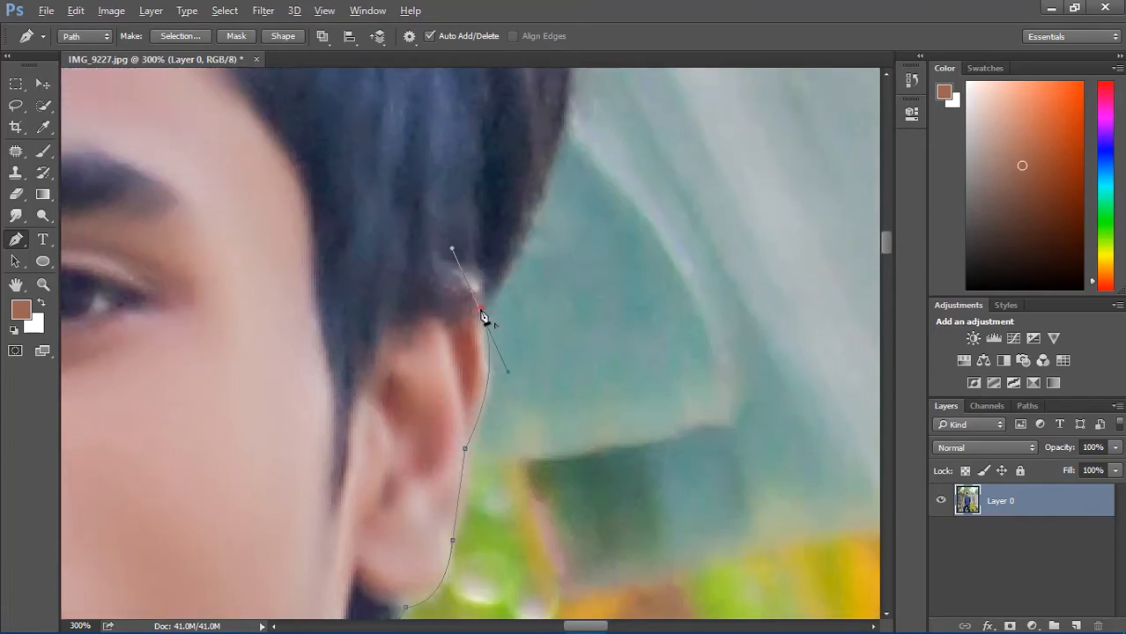
Step: Continue the path from the top of the ear up the side of the hair and around its upper curve
{"action": "scroll", "coordinate": [553, 326], "scroll_direction": "up", "scroll_amount": 3}
{"action": "left_click", "coordinate": [528, 429]}
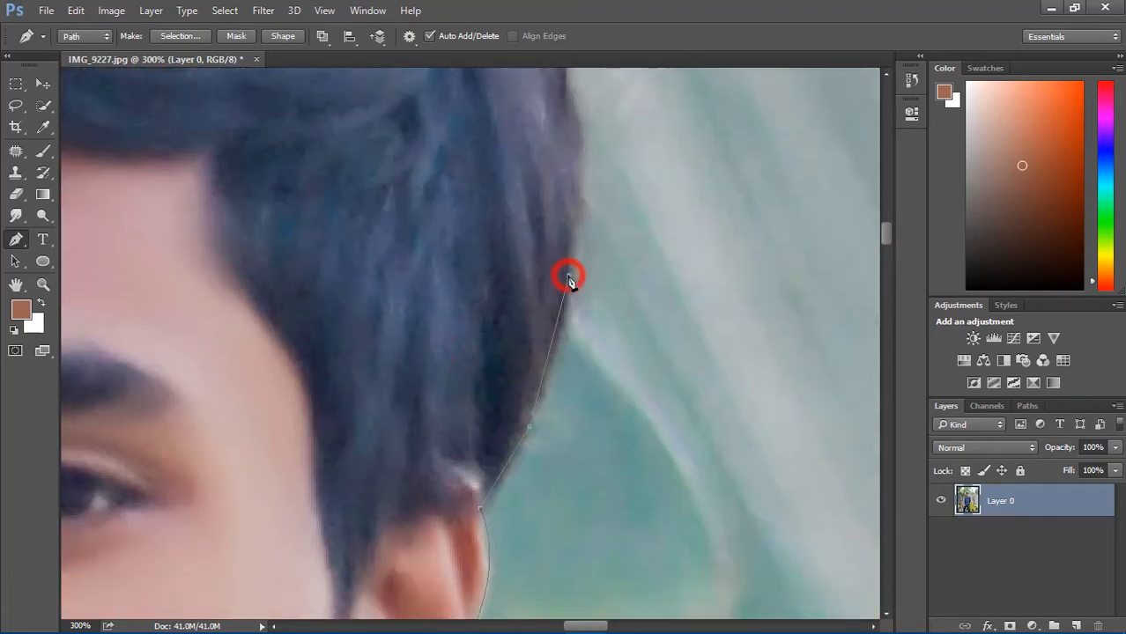
{"action": "scroll", "coordinate": [568, 279], "scroll_direction": "up", "scroll_amount": 3}
{"action": "left_click_drag", "start_coordinate": [498, 203], "coordinate": [417, 143]}
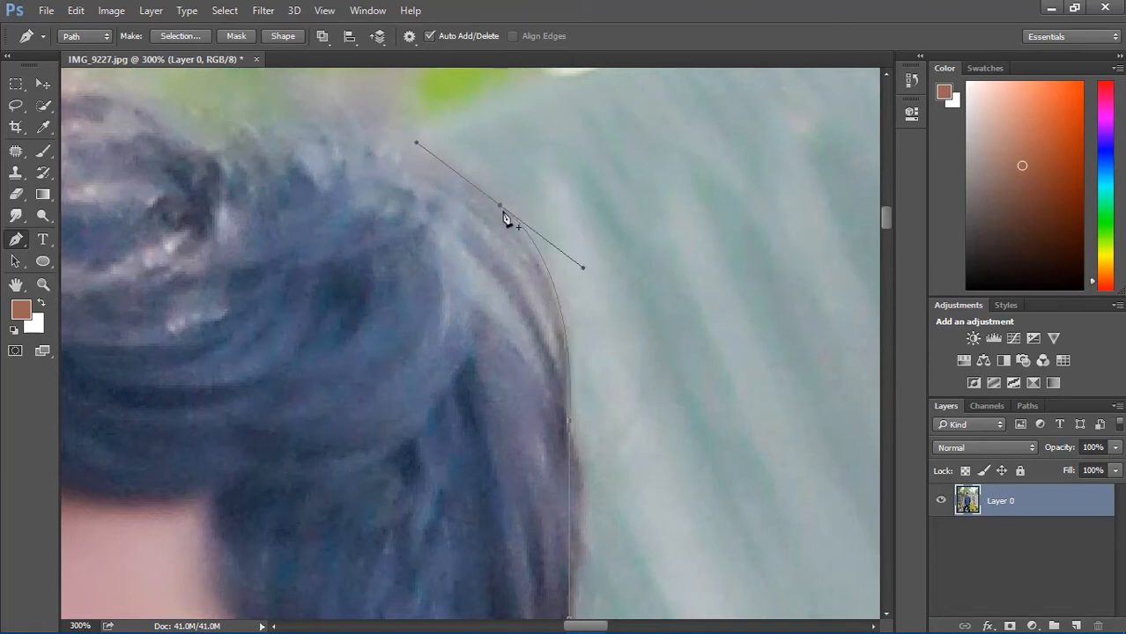
Step: Trace the top outline of the hair with curved anchor points across the crown
{"action": "scroll", "coordinate": [503, 219], "scroll_direction": "left", "scroll_amount": 3}
{"action": "scroll", "coordinate": [480, 284], "scroll_direction": "up", "scroll_amount": 3}
{"action": "left_click_drag", "start_coordinate": [478, 283], "coordinate": [482, 289]}
{"action": "scroll", "coordinate": [421, 331], "scroll_direction": "up", "scroll_amount": 1}
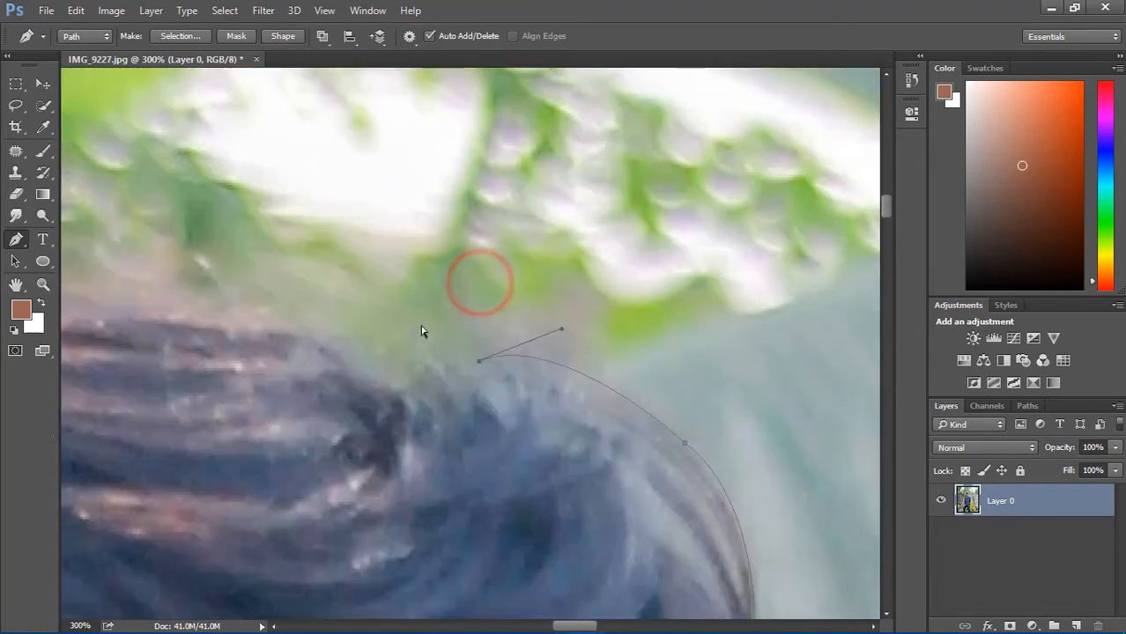
{"action": "scroll", "coordinate": [421, 331], "scroll_direction": "left", "scroll_amount": 3}
{"action": "left_click_drag", "start_coordinate": [466, 330], "coordinate": [288, 323]}
{"action": "left_click", "coordinate": [467, 331], "text": "alt"}
{"action": "scroll", "coordinate": [421, 371], "scroll_direction": "left", "scroll_amount": 3}
{"action": "scroll", "coordinate": [343, 346], "scroll_direction": "left", "scroll_amount": 3}
{"action": "scroll", "coordinate": [229, 329], "scroll_direction": "down", "scroll_amount": 1}
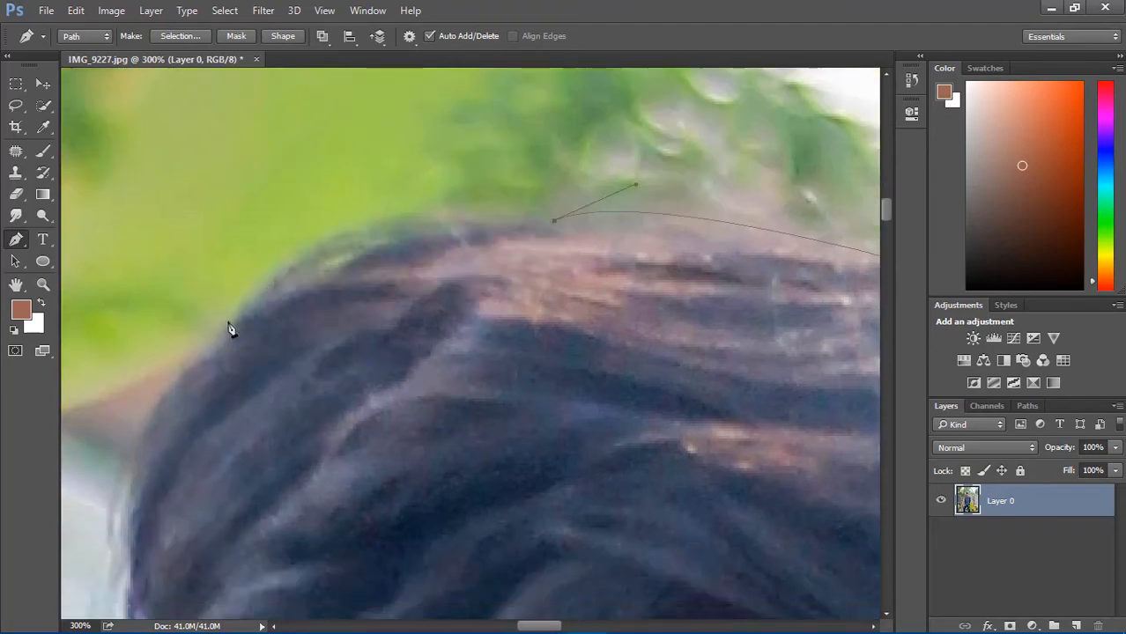
Step: Bring the path down the opposite side of the hair to the sideburn beside the eye
{"action": "left_click_drag", "start_coordinate": [206, 455], "coordinate": [171, 464]}
{"action": "scroll", "coordinate": [319, 294], "scroll_direction": "left", "scroll_amount": 3}
{"action": "scroll", "coordinate": [319, 295], "scroll_direction": "down", "scroll_amount": 2}
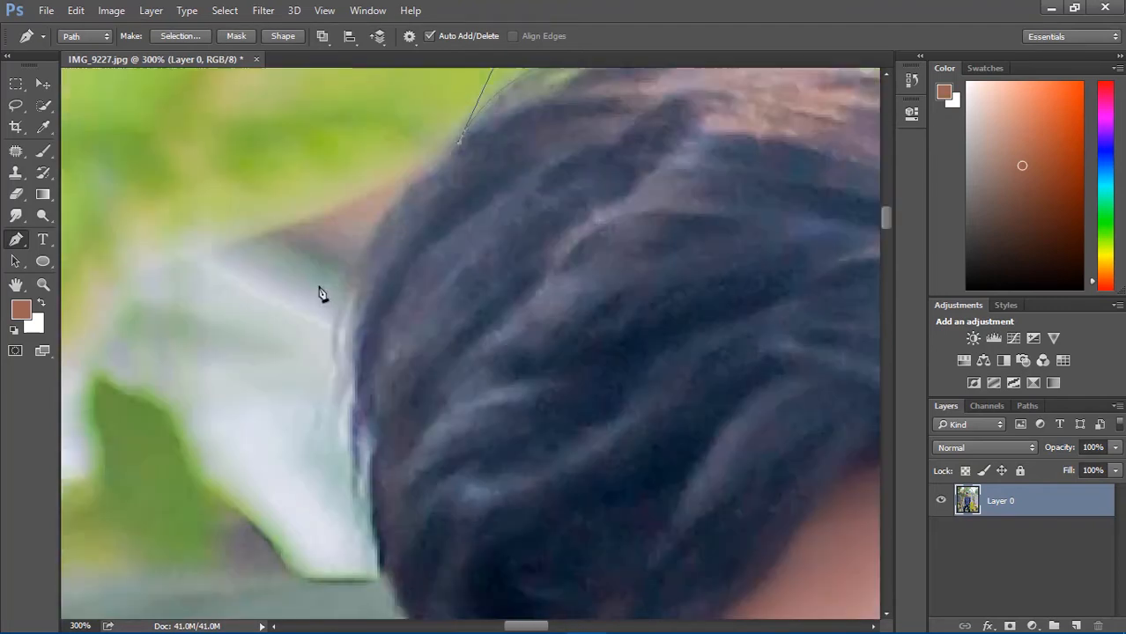
{"action": "left_click_drag", "start_coordinate": [355, 363], "coordinate": [376, 514]}
{"action": "scroll", "coordinate": [357, 370], "scroll_direction": "down", "scroll_amount": 2}
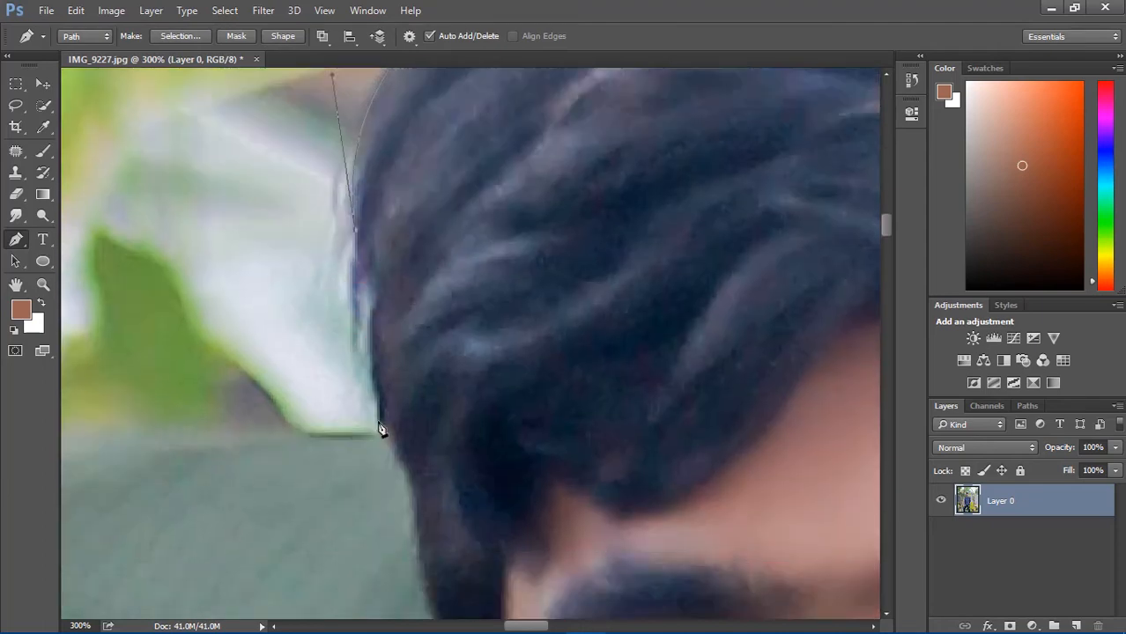
{"action": "scroll", "coordinate": [407, 361], "scroll_direction": "down", "scroll_amount": 2}
{"action": "left_click_drag", "start_coordinate": [426, 469], "coordinate": [445, 516]}
{"action": "scroll", "coordinate": [440, 423], "scroll_direction": "down", "scroll_amount": 4}
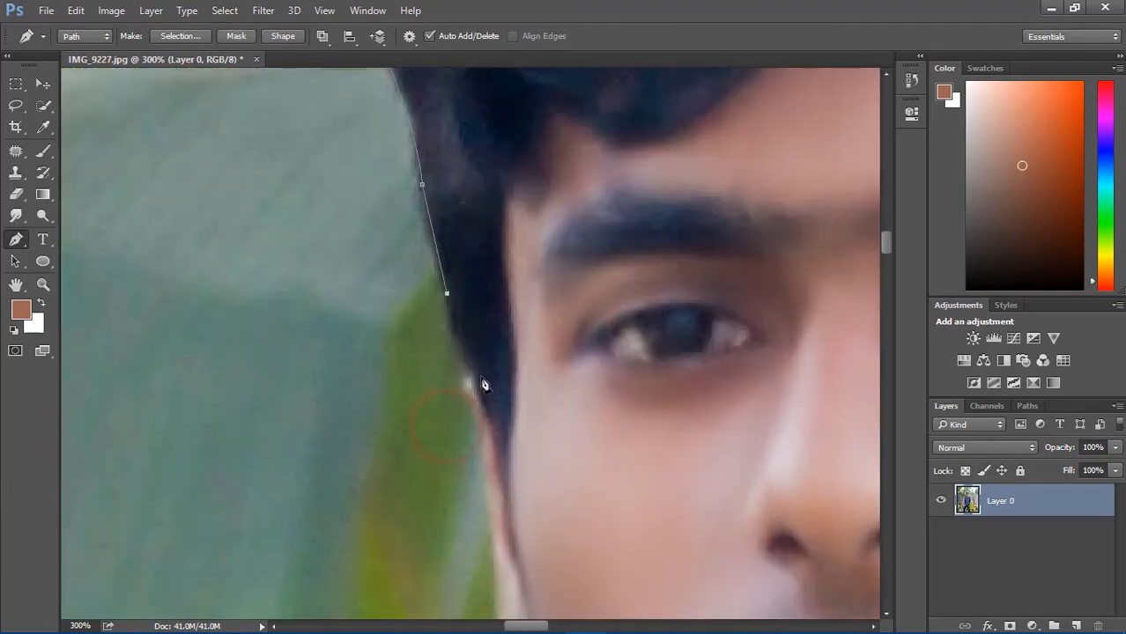
Step: Trace the second ear's outer edge down around the lobe, ending in a corner point at the jaw
{"action": "left_click", "coordinate": [476, 417]}
{"action": "scroll", "coordinate": [486, 384], "scroll_direction": "down", "scroll_amount": 1}
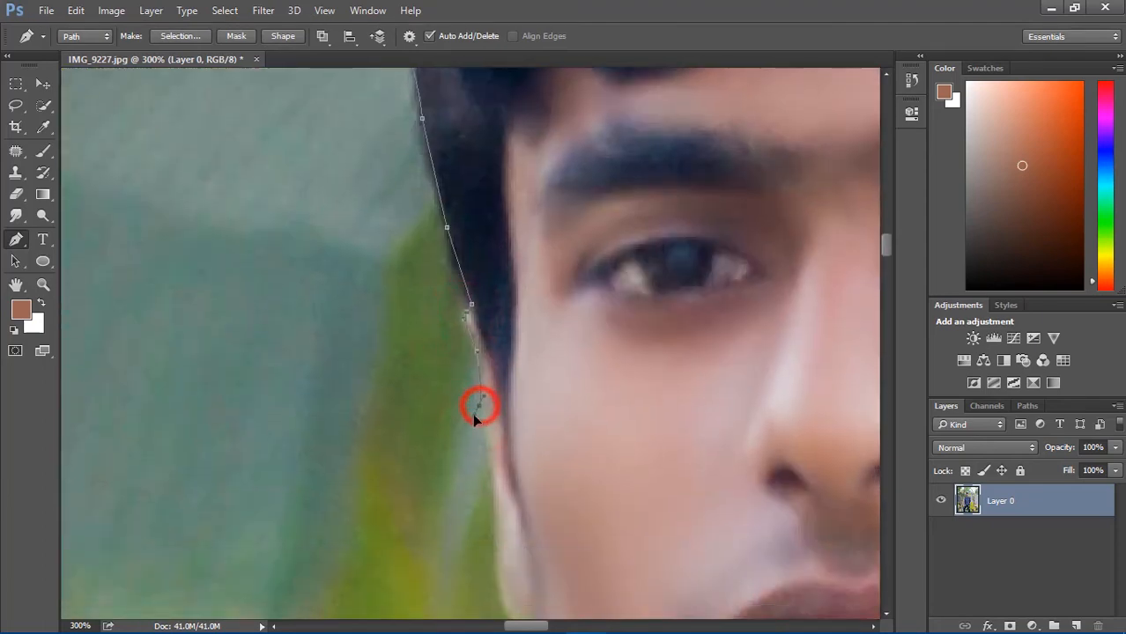
{"action": "scroll", "coordinate": [486, 405], "scroll_direction": "down", "scroll_amount": 1}
{"action": "left_click", "coordinate": [491, 369]}
{"action": "scroll", "coordinate": [493, 376], "scroll_direction": "down", "scroll_amount": 1}
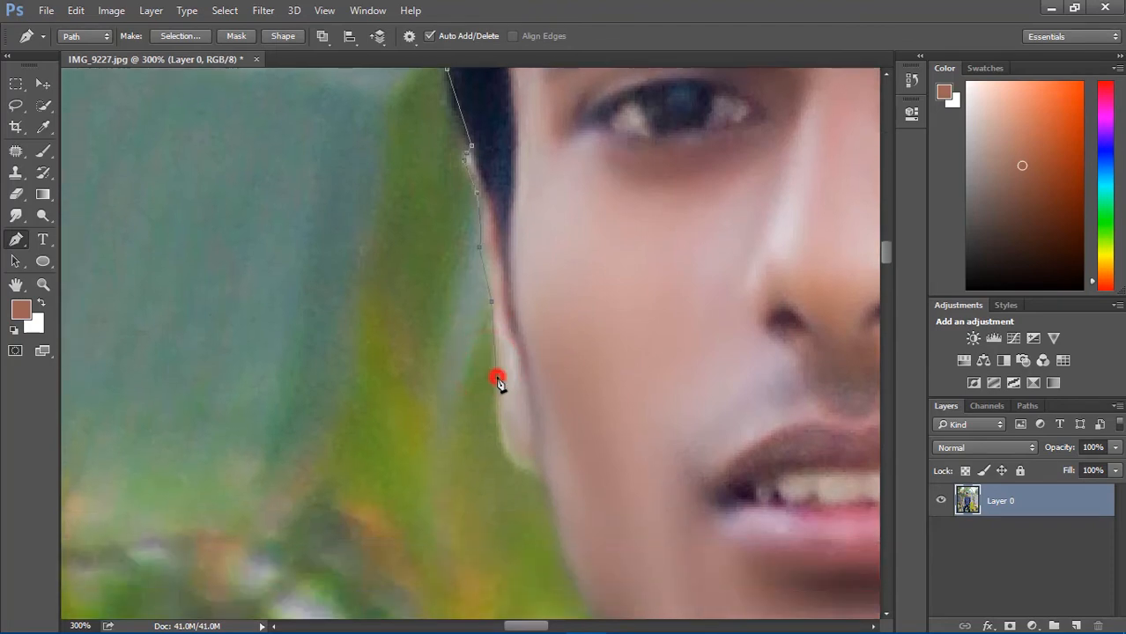
{"action": "scroll", "coordinate": [498, 382], "scroll_direction": "down", "scroll_amount": 1}
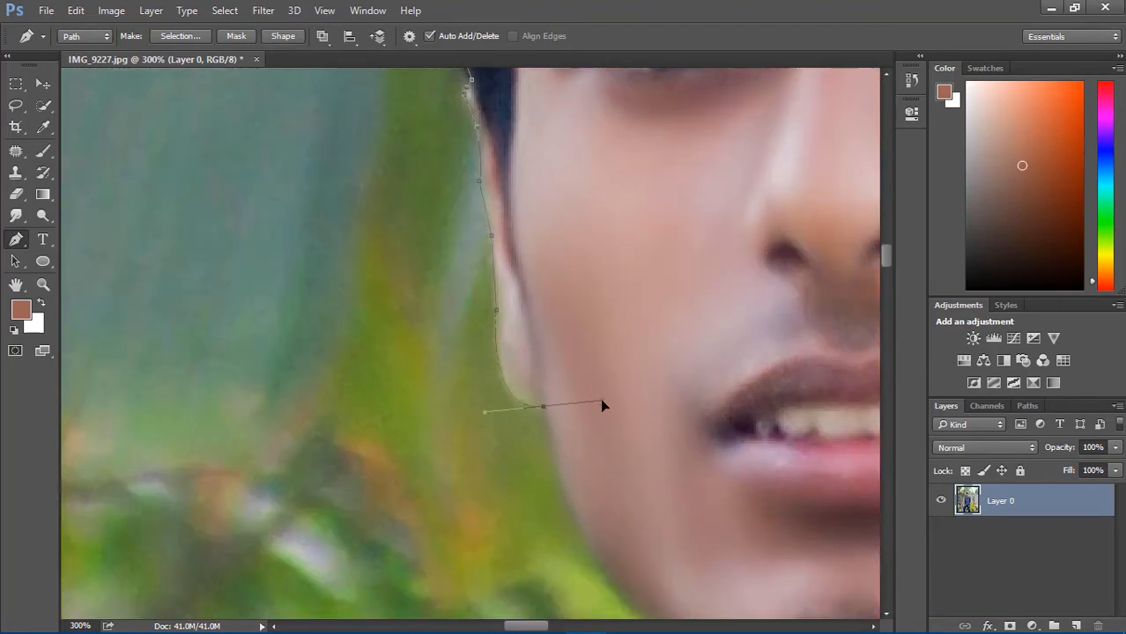
{"action": "left_click", "coordinate": [542, 406], "text": "alt"}
Step: Trace the jawline to the beard and continue down the side of the neck to the shirt collar
{"action": "scroll", "coordinate": [583, 442], "scroll_direction": "down", "scroll_amount": 3}
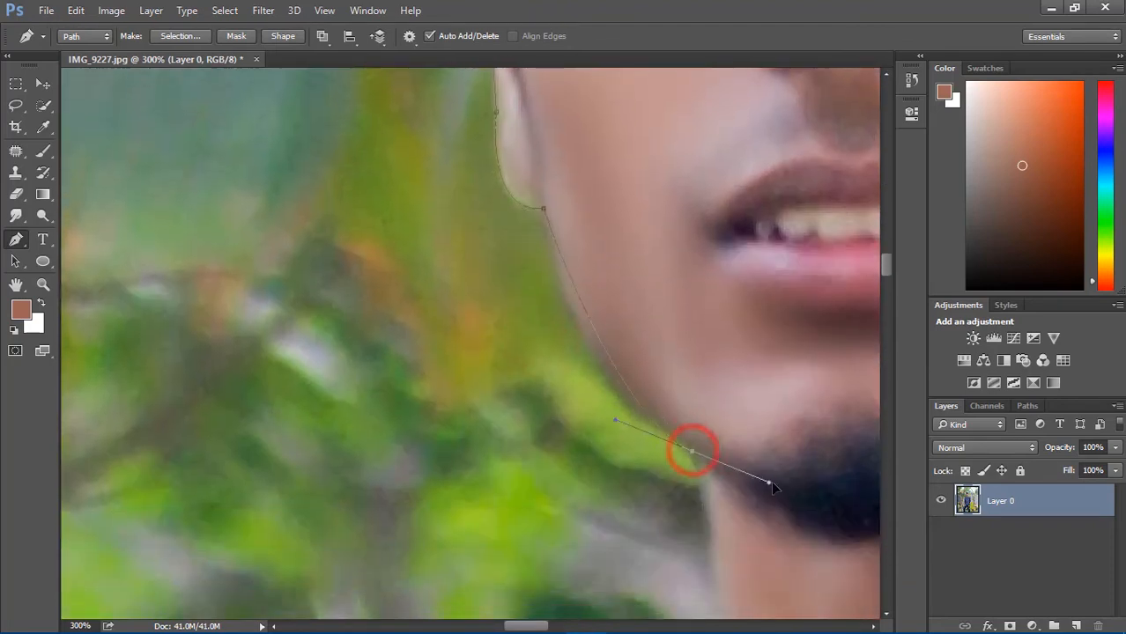
{"action": "scroll", "coordinate": [758, 490], "scroll_direction": "right", "scroll_amount": 3}
{"action": "left_click_drag", "start_coordinate": [770, 481], "coordinate": [606, 506]}
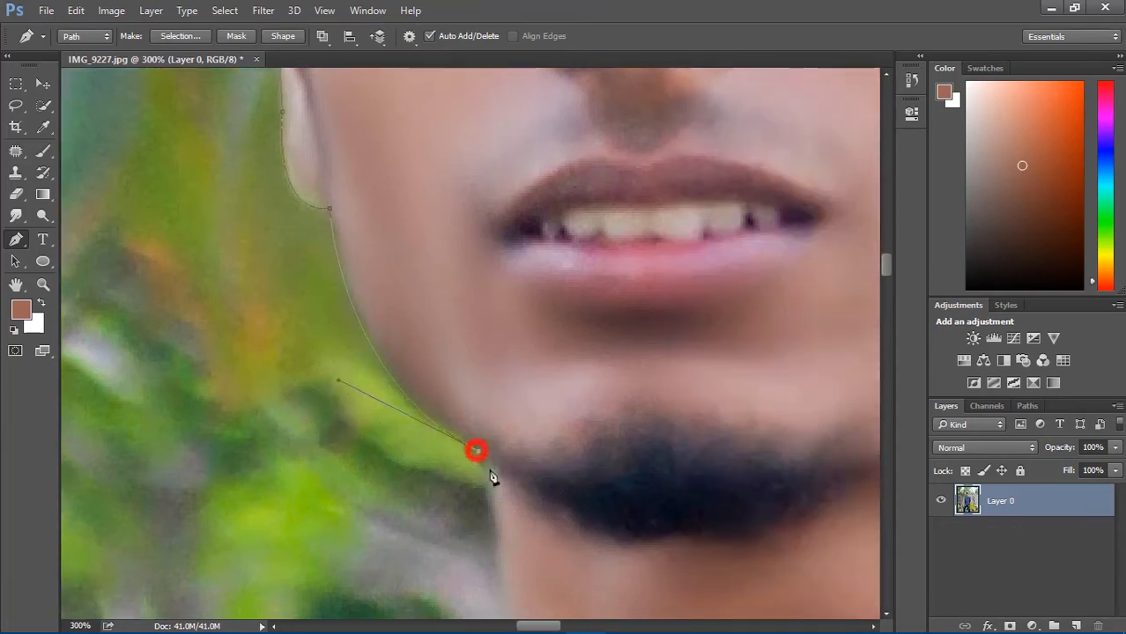
{"action": "scroll", "coordinate": [510, 480], "scroll_direction": "down", "scroll_amount": 3}
{"action": "left_click", "coordinate": [489, 357]}
{"action": "scroll", "coordinate": [510, 387], "scroll_direction": "down", "scroll_amount": 2}
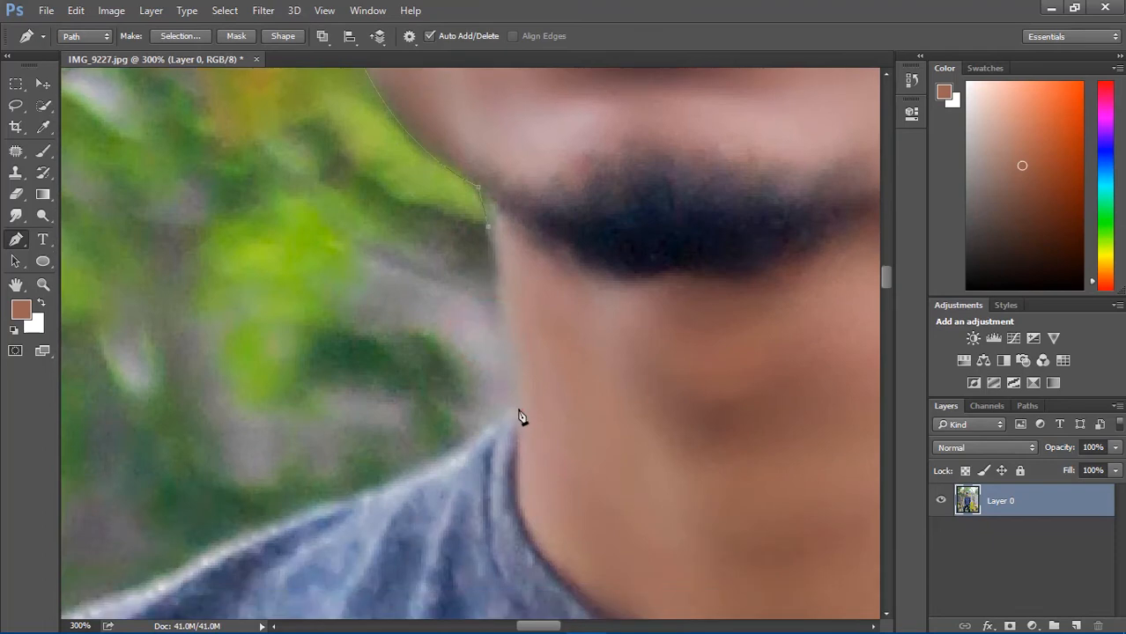
{"action": "left_click", "coordinate": [518, 411]}
Step: Extend the path from the collar along the second shoulder's sloping upper edge
{"action": "scroll", "coordinate": [520, 417], "scroll_direction": "down", "scroll_amount": 2}
{"action": "scroll", "coordinate": [365, 390], "scroll_direction": "left", "scroll_amount": 6}
{"action": "scroll", "coordinate": [377, 389], "scroll_direction": "down", "scroll_amount": 3}
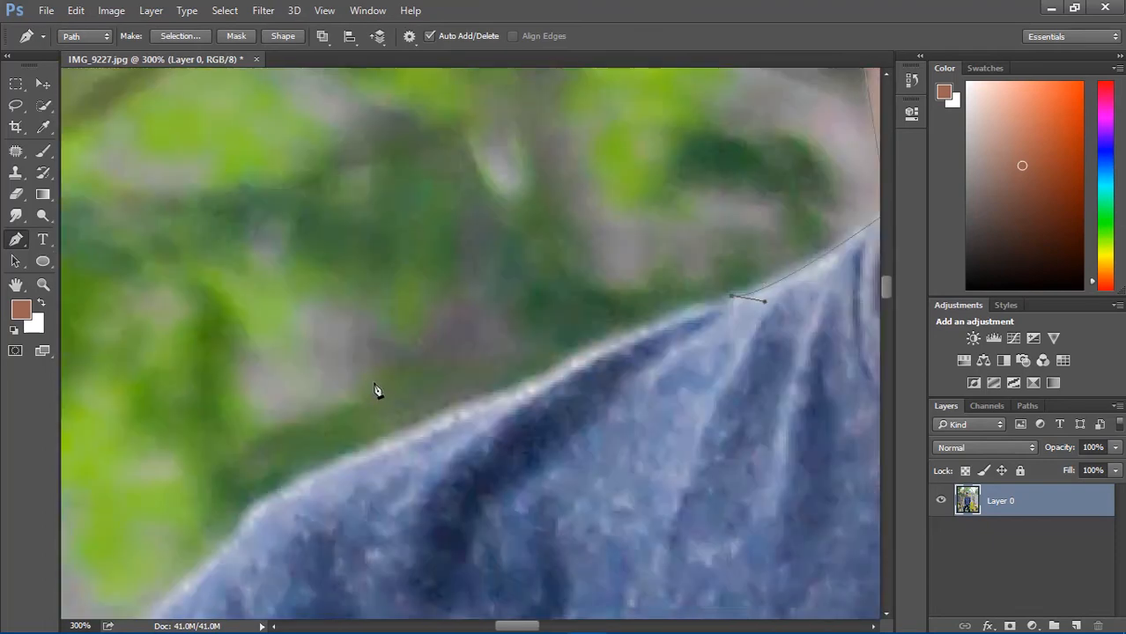
{"action": "left_click", "coordinate": [534, 336]}
{"action": "scroll", "coordinate": [297, 449], "scroll_direction": "left", "scroll_amount": 5}
{"action": "scroll", "coordinate": [439, 357], "scroll_direction": "down", "scroll_amount": 3}
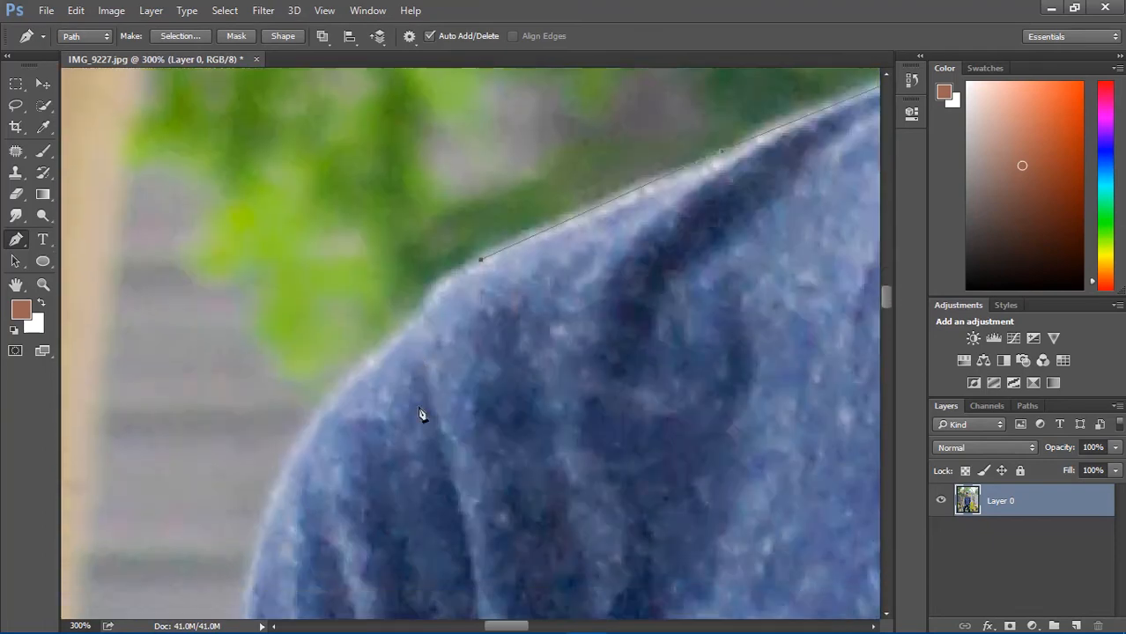
Step: Curve the path around the second shoulder onto the top of the sleeve's outer edge
{"action": "scroll", "coordinate": [264, 518], "scroll_direction": "down", "scroll_amount": 3}
{"action": "left_click_drag", "start_coordinate": [261, 413], "coordinate": [261, 511]}
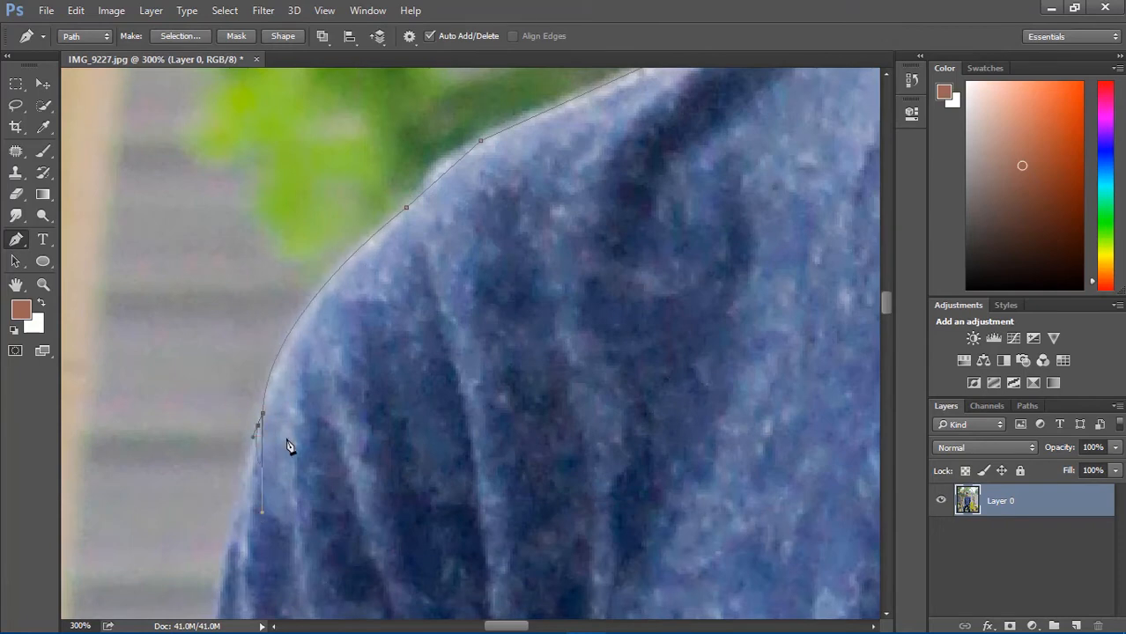
{"action": "scroll", "coordinate": [253, 453], "scroll_direction": "down", "scroll_amount": 6}
{"action": "scroll", "coordinate": [220, 404], "scroll_direction": "right", "scroll_amount": 1}
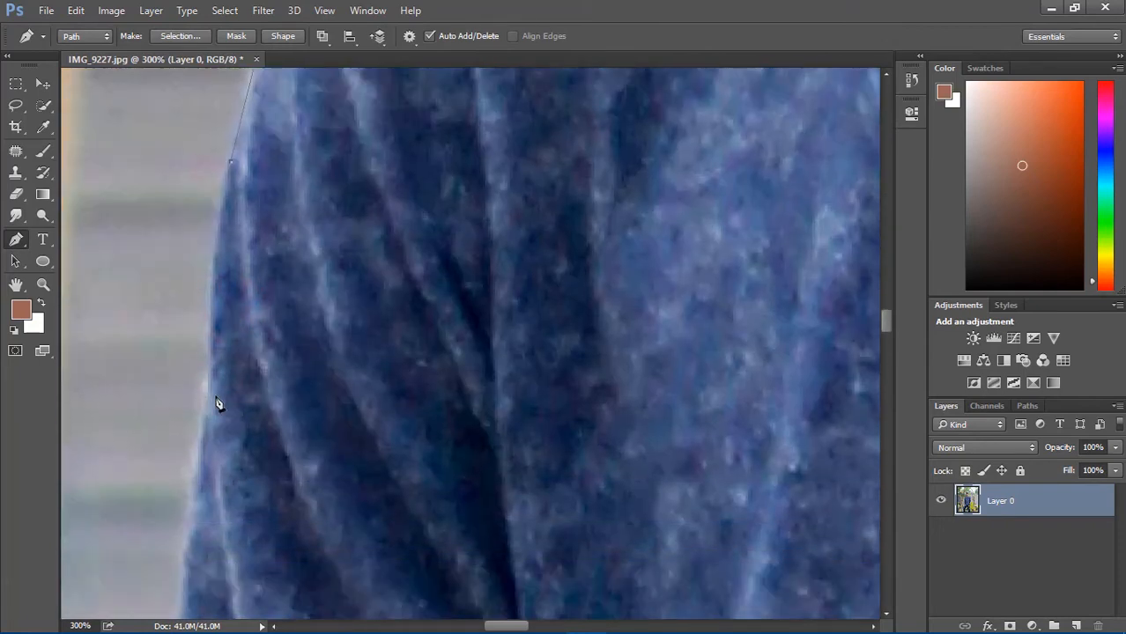
Step: Trace the second sleeve's outer edge down the upper arm to the bulge above the elbow
{"action": "scroll", "coordinate": [199, 428], "scroll_direction": "left", "scroll_amount": 4}
{"action": "scroll", "coordinate": [363, 363], "scroll_direction": "down", "scroll_amount": 3}
{"action": "left_click", "coordinate": [384, 381]}
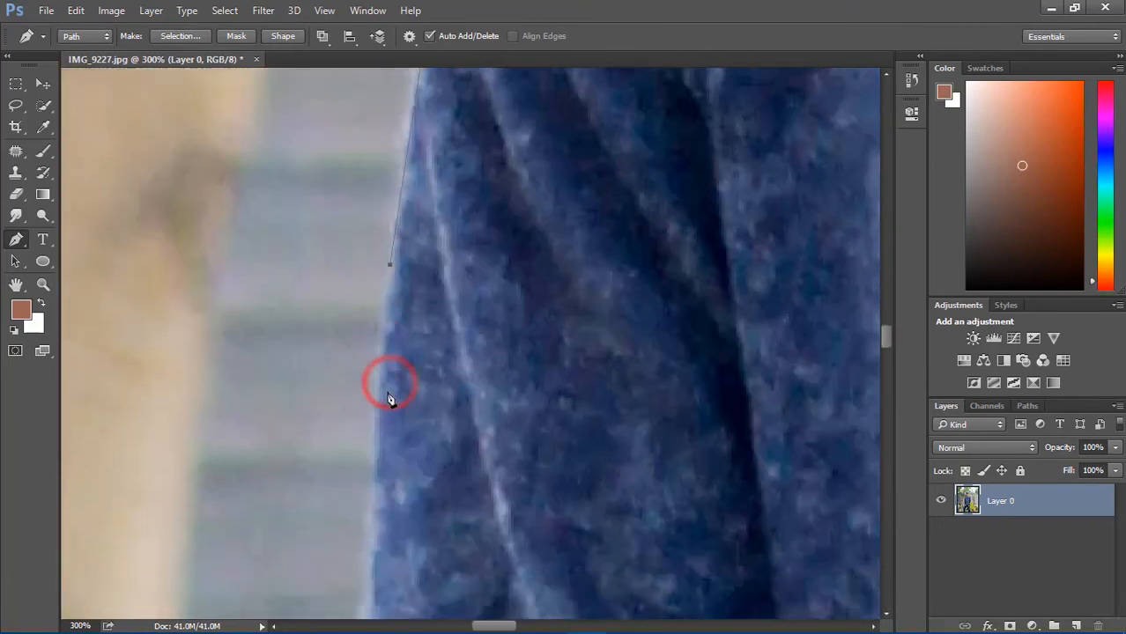
{"action": "scroll", "coordinate": [389, 394], "scroll_direction": "down", "scroll_amount": 4}
{"action": "left_click", "coordinate": [358, 436]}
{"action": "scroll", "coordinate": [371, 467], "scroll_direction": "down", "scroll_amount": 5}
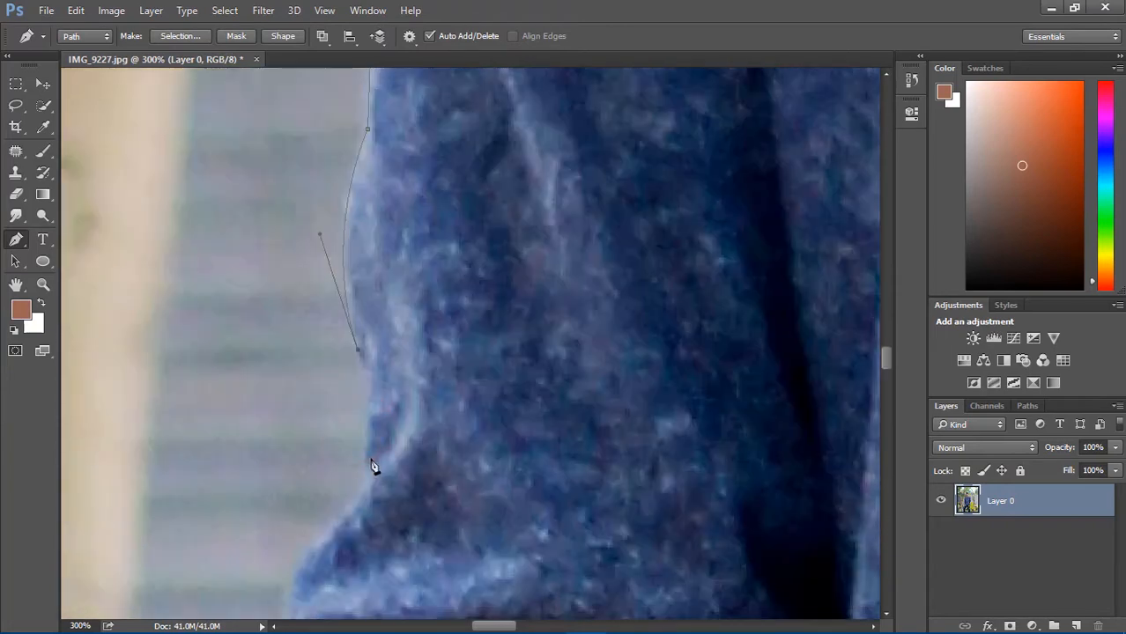
Step: Trace the upper folds of the second sleeve near the elbow with curved anchor points
{"action": "left_click", "coordinate": [310, 433]}
{"action": "scroll", "coordinate": [310, 434], "scroll_direction": "down", "scroll_amount": 2}
{"action": "scroll", "coordinate": [310, 433], "scroll_direction": "down", "scroll_amount": 3}
{"action": "left_click_drag", "start_coordinate": [312, 433], "coordinate": [362, 490]}
{"action": "scroll", "coordinate": [303, 455], "scroll_direction": "down", "scroll_amount": 4}
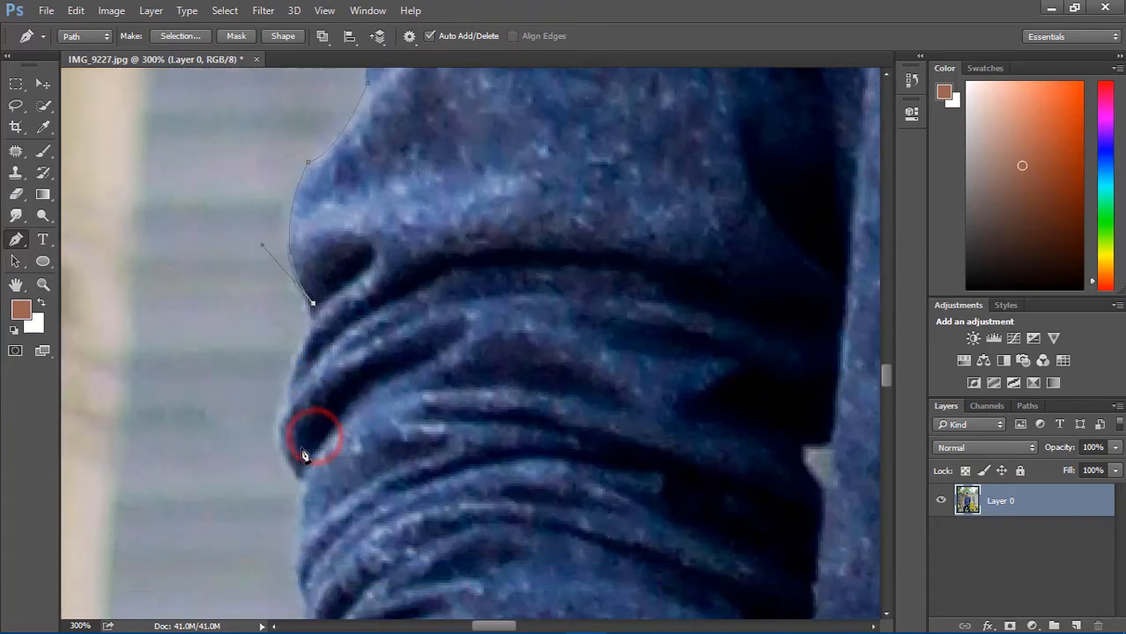
Step: Continue the path around the lower bunched folds of the second sleeve
{"action": "scroll", "coordinate": [306, 474], "scroll_direction": "down", "scroll_amount": 4}
{"action": "scroll", "coordinate": [301, 469], "scroll_direction": "down", "scroll_amount": 3}
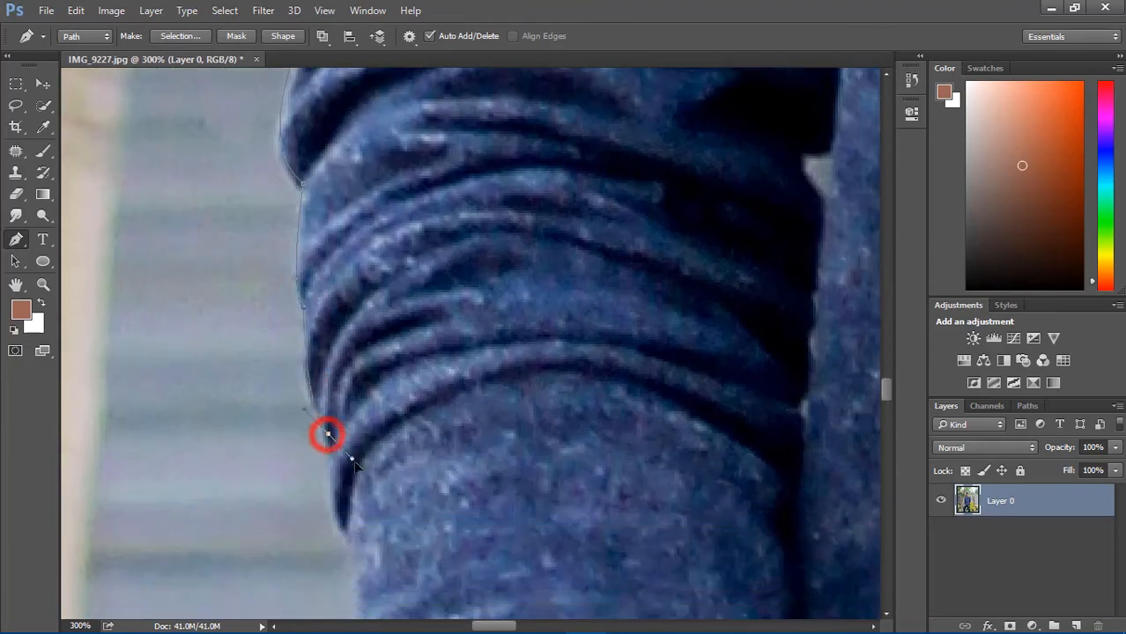
{"action": "scroll", "coordinate": [330, 437], "scroll_direction": "down", "scroll_amount": 2}
{"action": "left_click_drag", "start_coordinate": [344, 467], "coordinate": [410, 509]}
{"action": "scroll", "coordinate": [356, 479], "scroll_direction": "down", "scroll_amount": 6}
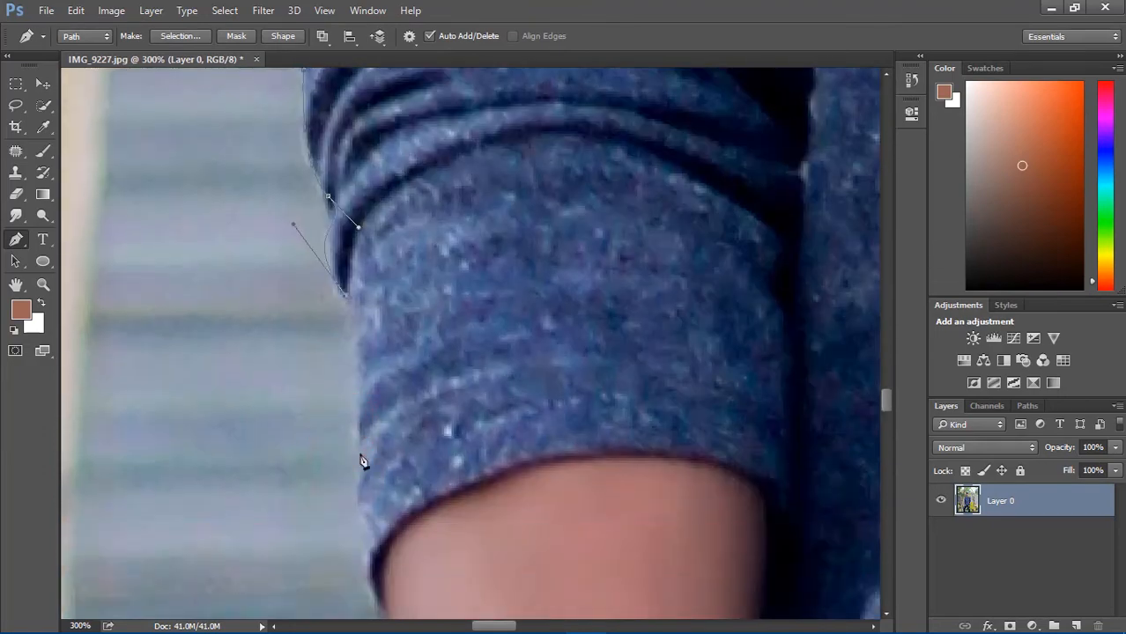
Step: Trace the smooth end of the second sleeve past its cuff onto the bare forearm
{"action": "left_click_drag", "start_coordinate": [369, 442], "coordinate": [389, 465]}
{"action": "scroll", "coordinate": [396, 460], "scroll_direction": "down", "scroll_amount": 2}
{"action": "left_click", "coordinate": [407, 455]}
{"action": "scroll", "coordinate": [432, 455], "scroll_direction": "down", "scroll_amount": 4}
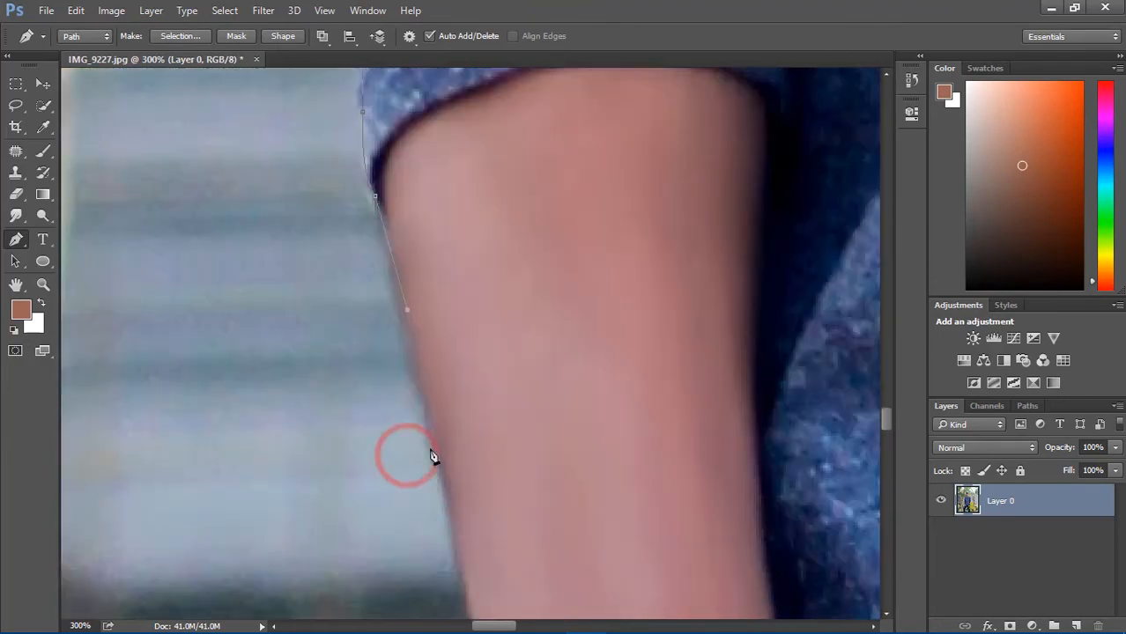
Step: Extend the path down the forearm's outer edge to just above the wrist
{"action": "left_click", "coordinate": [450, 465]}
{"action": "scroll", "coordinate": [450, 465], "scroll_direction": "down", "scroll_amount": 4}
{"action": "left_click", "coordinate": [472, 447]}
{"action": "scroll", "coordinate": [494, 450], "scroll_direction": "down", "scroll_amount": 4}
{"action": "left_click", "coordinate": [494, 450]}
{"action": "scroll", "coordinate": [494, 450], "scroll_direction": "down", "scroll_amount": 4}
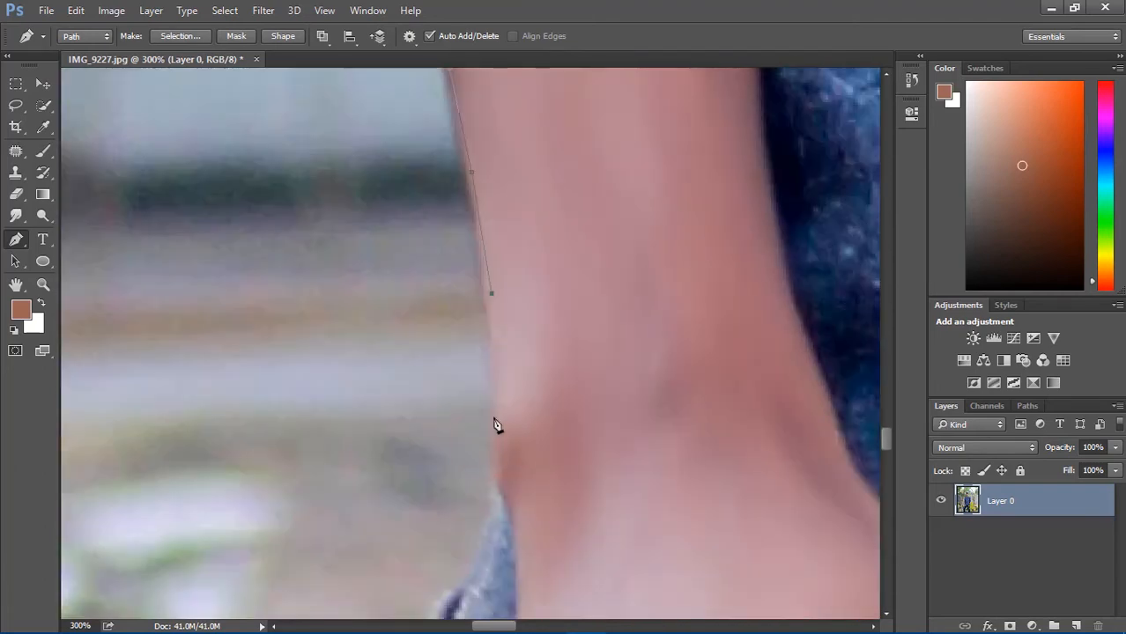
Step: Trace the wrist's outer edge and the shirt hem beside the hand down to the start of the trousers
{"action": "left_click", "coordinate": [502, 425]}
{"action": "scroll", "coordinate": [508, 431], "scroll_direction": "down", "scroll_amount": 4}
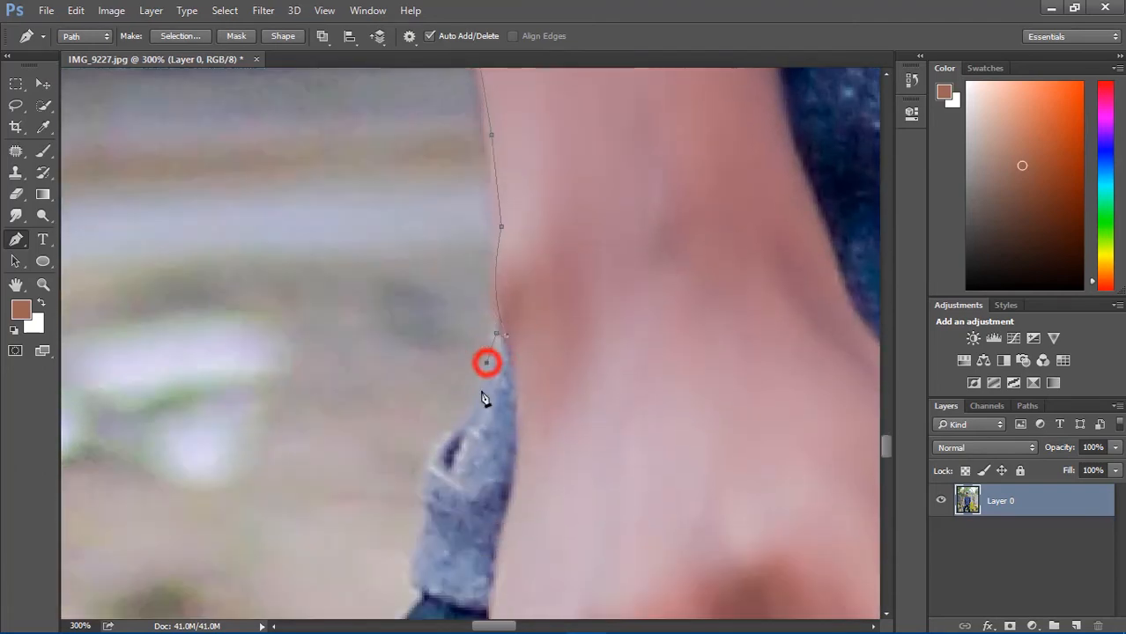
{"action": "scroll", "coordinate": [416, 523], "scroll_direction": "down", "scroll_amount": 2}
{"action": "scroll", "coordinate": [410, 551], "scroll_direction": "down", "scroll_amount": 3}
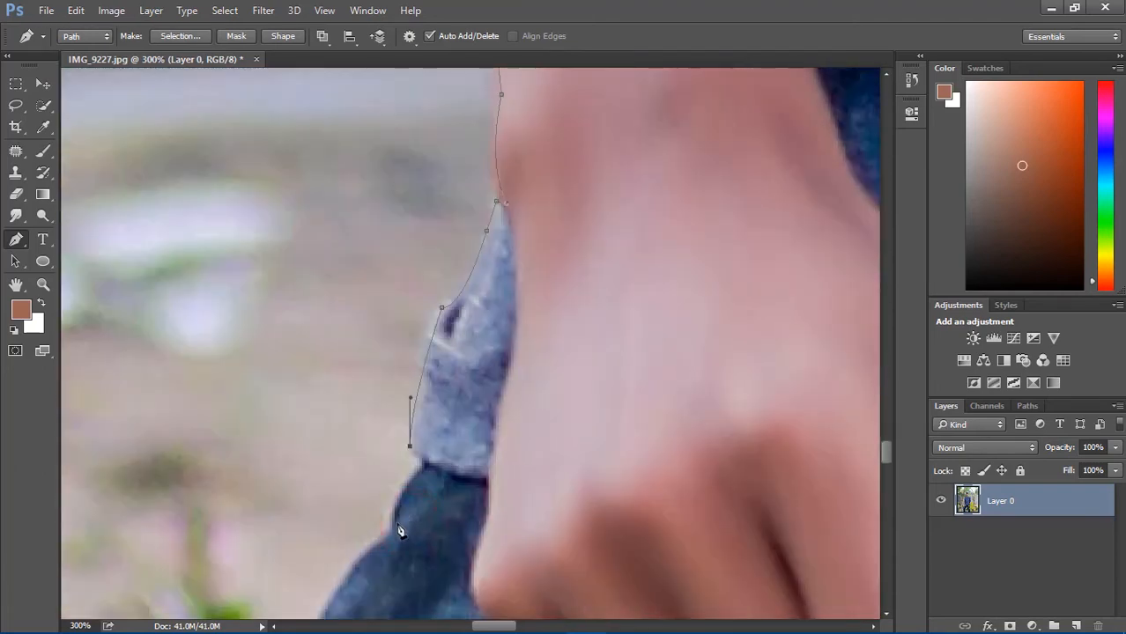
{"action": "left_click", "coordinate": [426, 466]}
{"action": "scroll", "coordinate": [397, 484], "scroll_direction": "down", "scroll_amount": 2}
{"action": "scroll", "coordinate": [352, 458], "scroll_direction": "down", "scroll_amount": 8}
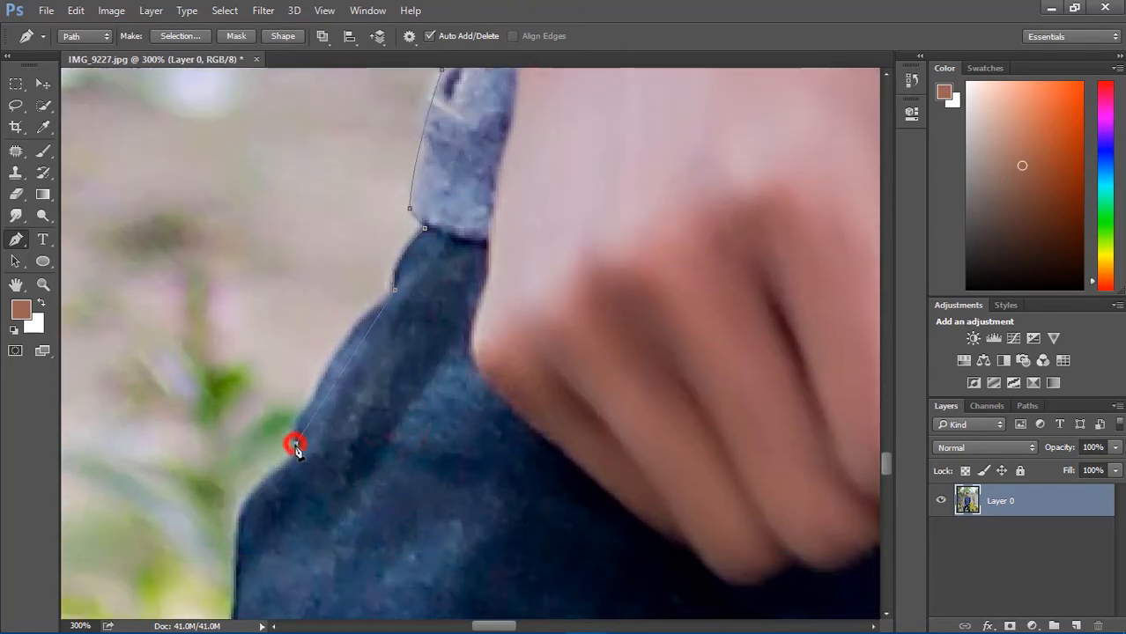
Step: Trace the trousers' outer edge around the hip bulge to the top of the thigh
{"action": "scroll", "coordinate": [264, 431], "scroll_direction": "down", "scroll_amount": 5}
{"action": "scroll", "coordinate": [243, 418], "scroll_direction": "down", "scroll_amount": 3}
{"action": "left_click", "coordinate": [222, 465]}
{"action": "scroll", "coordinate": [194, 480], "scroll_direction": "down", "scroll_amount": 8}
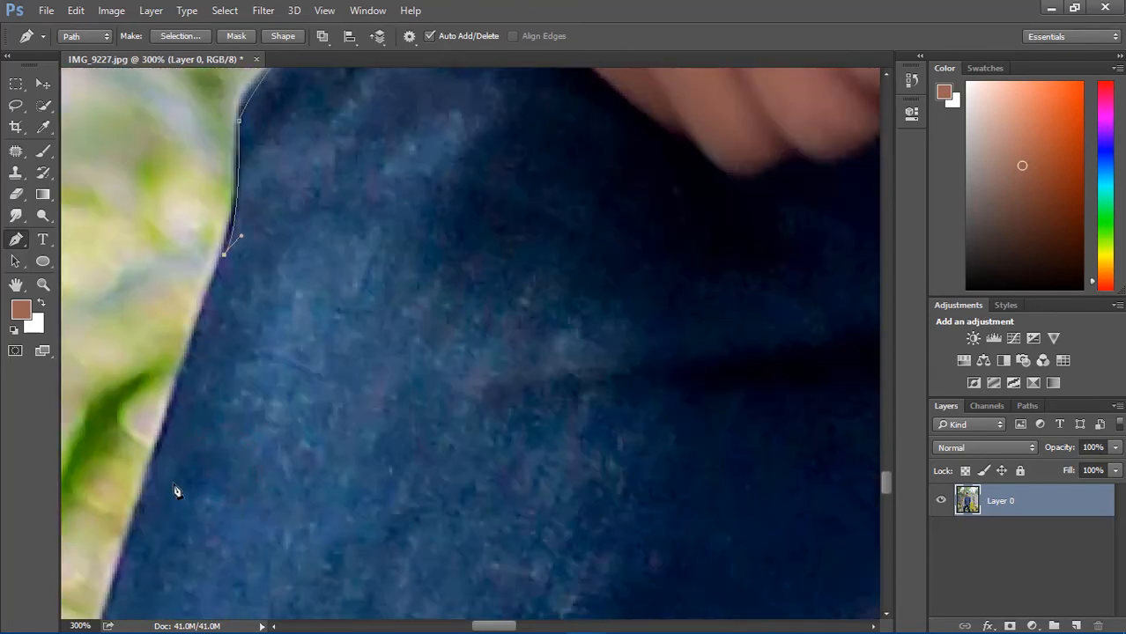
Step: Trace the outer edge of the thigh down to just above the bulge at the knee
{"action": "scroll", "coordinate": [265, 441], "scroll_direction": "down", "scroll_amount": 5}
{"action": "left_click", "coordinate": [344, 350]}
{"action": "scroll", "coordinate": [309, 365], "scroll_direction": "down", "scroll_amount": 8}
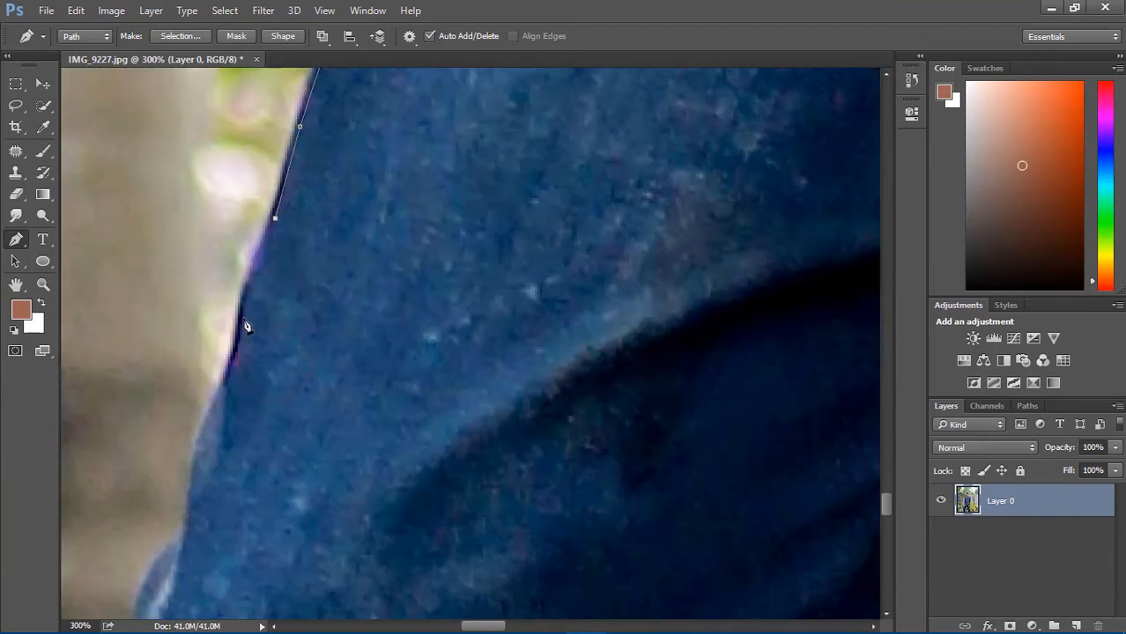
{"action": "scroll", "coordinate": [247, 326], "scroll_direction": "down", "scroll_amount": 2}
{"action": "left_click", "coordinate": [221, 342]}
{"action": "scroll", "coordinate": [202, 352], "scroll_direction": "down", "scroll_amount": 6}
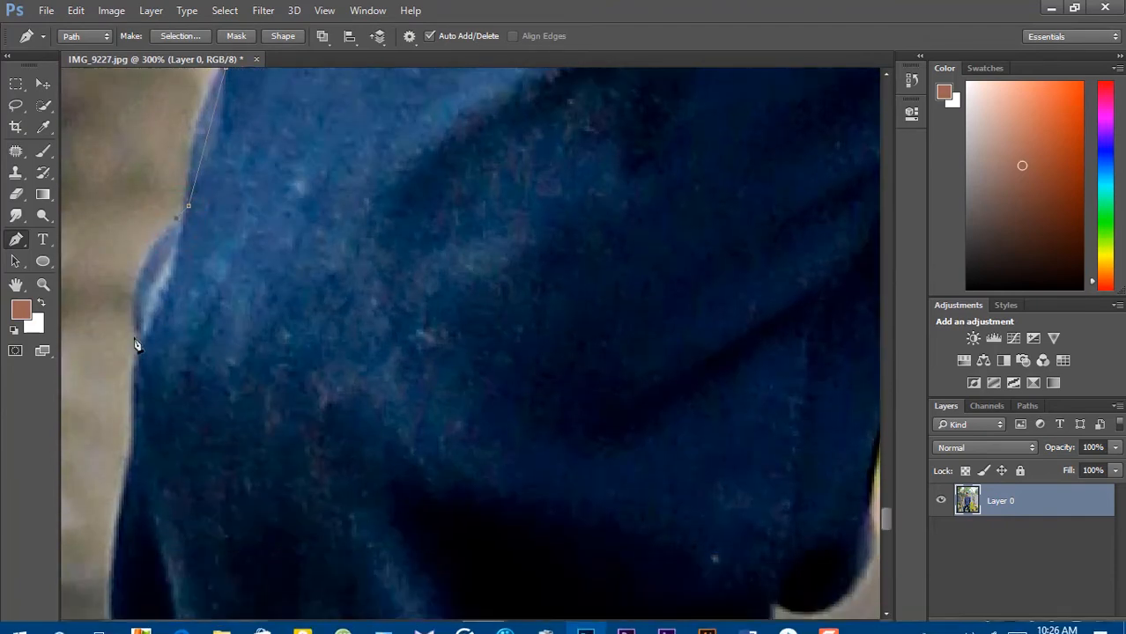
Step: Curve the path around the outer knee folds and into the top of the lower leg
{"action": "left_click_drag", "start_coordinate": [137, 327], "coordinate": [164, 363]}
{"action": "scroll", "coordinate": [128, 317], "scroll_direction": "down", "scroll_amount": 8}
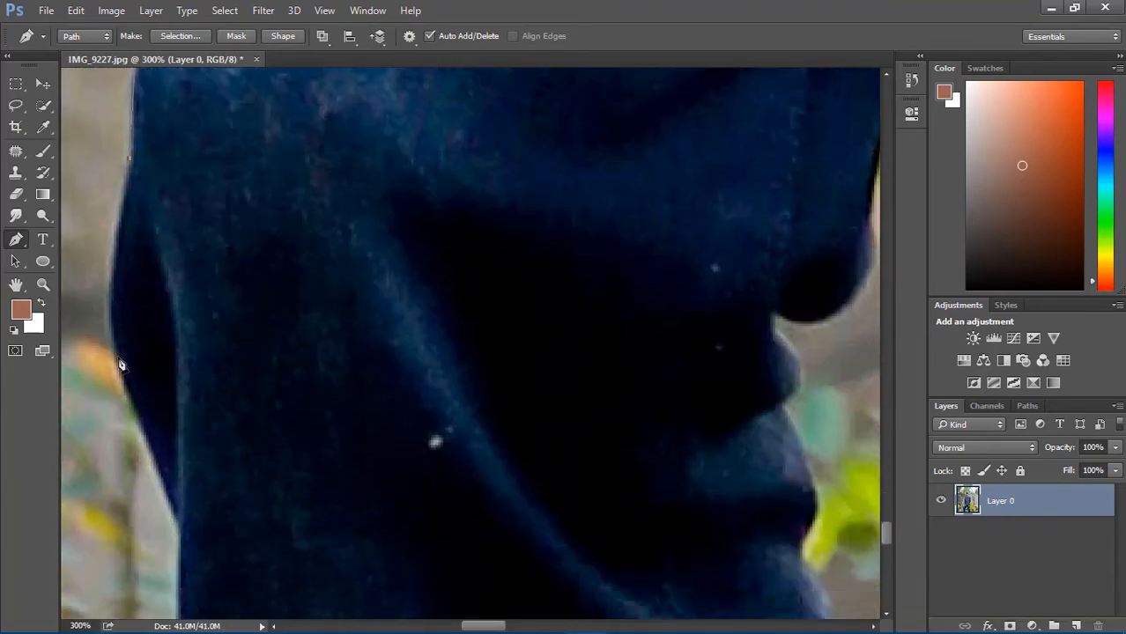
{"action": "left_click_drag", "start_coordinate": [144, 435], "coordinate": [201, 500]}
{"action": "scroll", "coordinate": [176, 422], "scroll_direction": "down", "scroll_amount": 8}
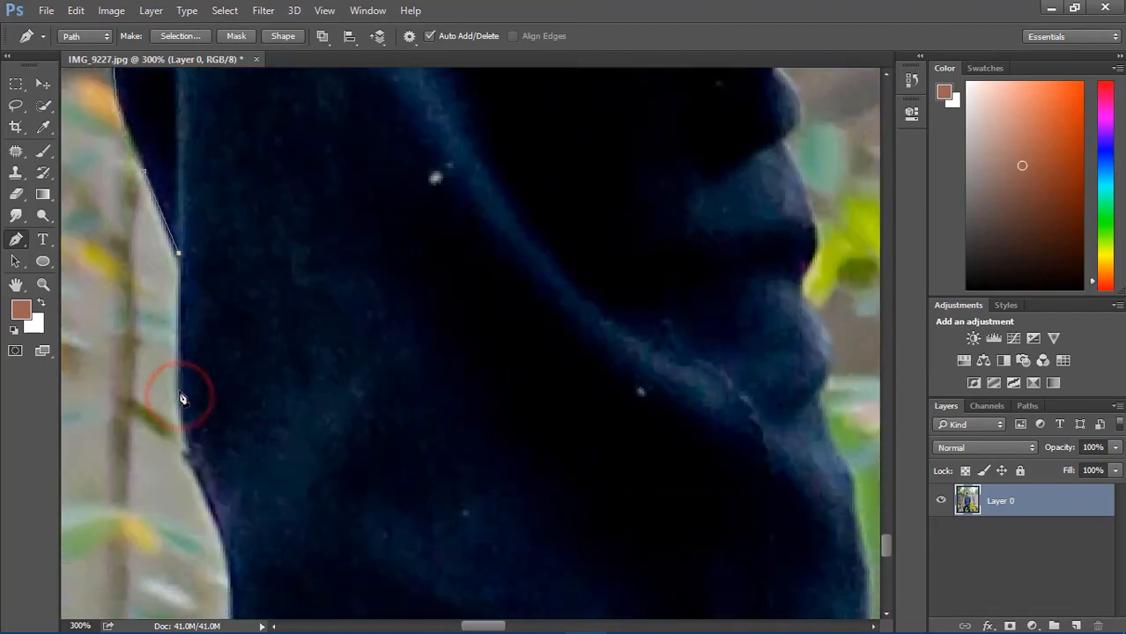
{"action": "left_click_drag", "start_coordinate": [194, 401], "coordinate": [234, 563]}
{"action": "scroll", "coordinate": [229, 423], "scroll_direction": "down", "scroll_amount": 3}
{"action": "scroll", "coordinate": [243, 414], "scroll_direction": "down", "scroll_amount": 5}
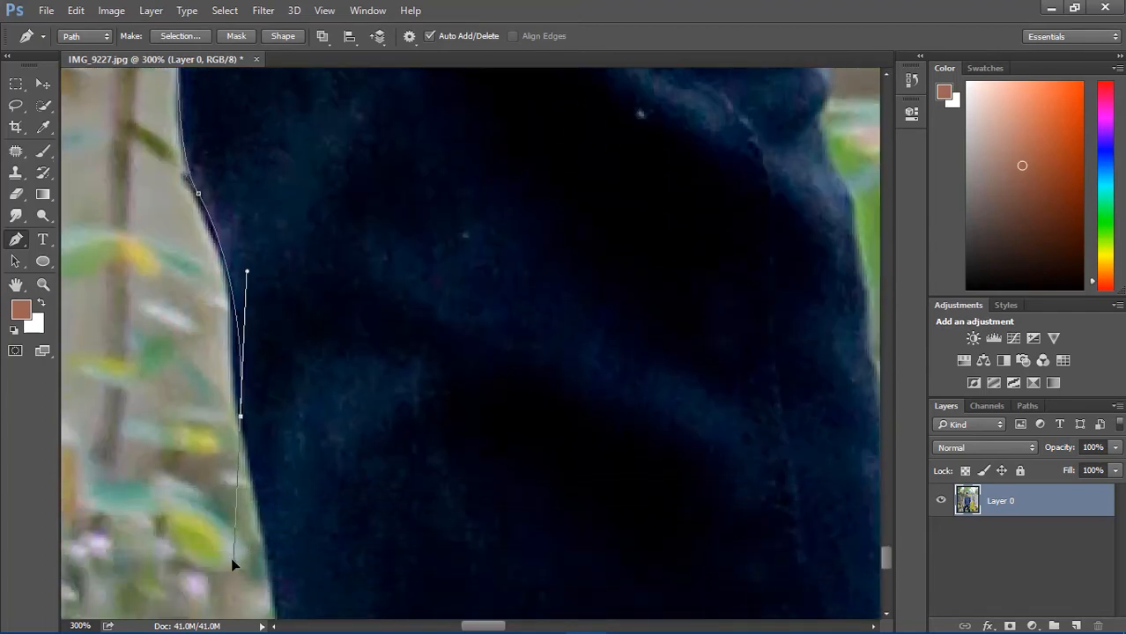
Step: Trace the lower leg's outer edge with straight segments down past the image's lower border
{"action": "scroll", "coordinate": [243, 433], "scroll_direction": "down", "scroll_amount": 5}
{"action": "left_click", "coordinate": [266, 401]}
{"action": "scroll", "coordinate": [286, 380], "scroll_direction": "down", "scroll_amount": 5}
{"action": "left_click", "coordinate": [304, 367]}
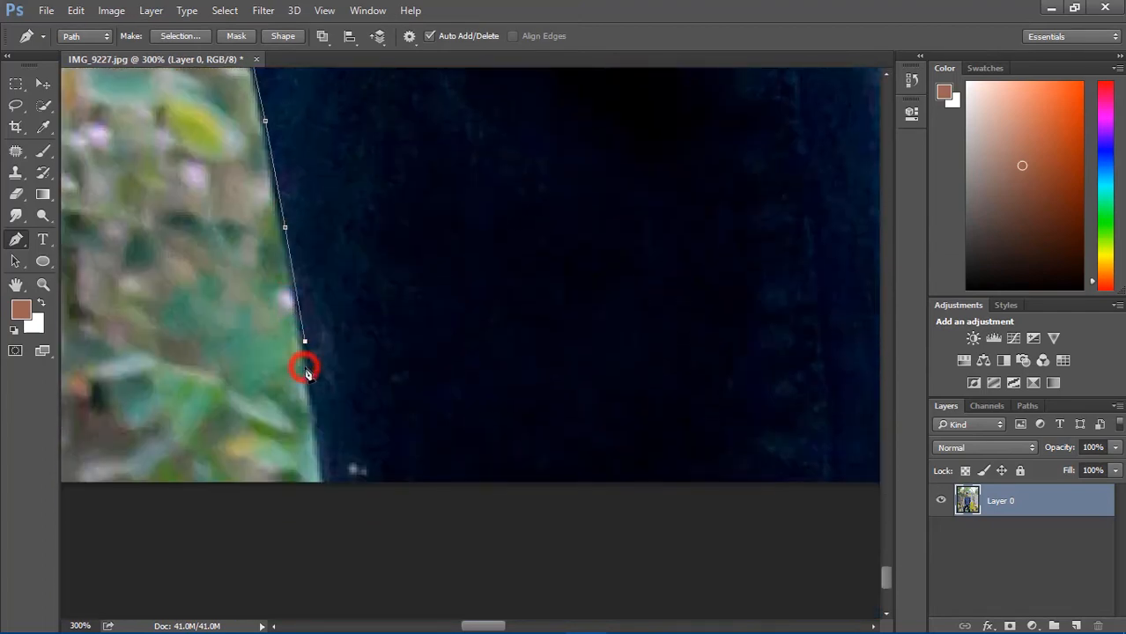
{"action": "scroll", "coordinate": [304, 367], "scroll_direction": "down", "scroll_amount": 5}
{"action": "left_click", "coordinate": [332, 394]}
Step: Run the path beneath the image border to beyond the other side of the same leg
{"action": "left_click", "coordinate": [450, 480]}
{"action": "scroll", "coordinate": [574, 496], "scroll_direction": "right", "scroll_amount": 6}
{"action": "left_click", "coordinate": [405, 469]}
{"action": "left_click", "coordinate": [696, 476]}
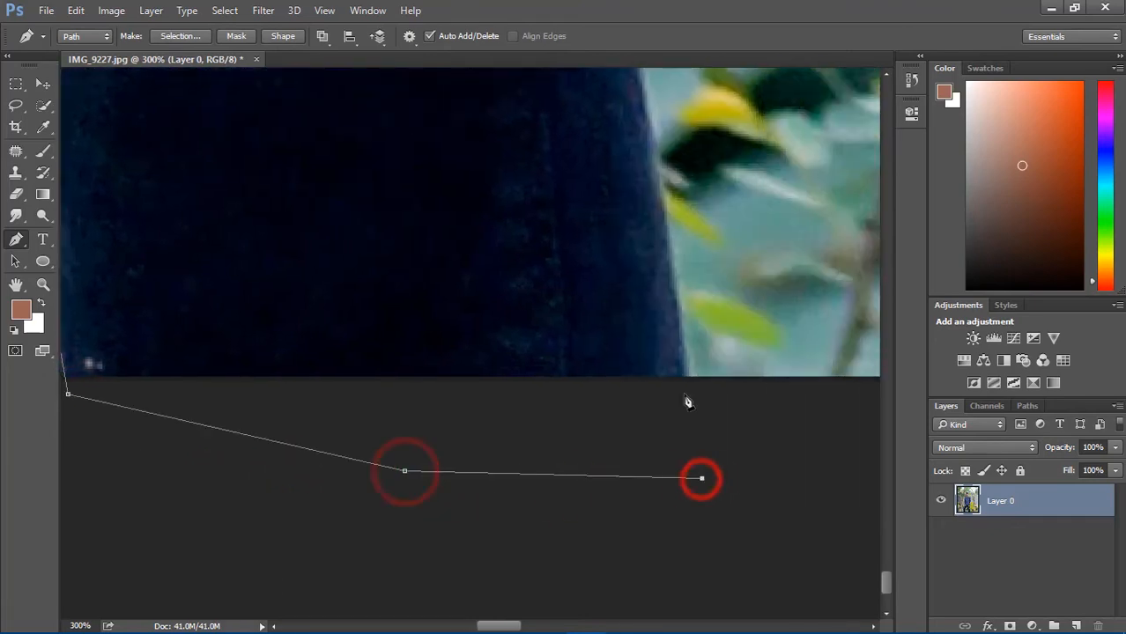
Step: Trace the inner edge of the lower leg upward to the folds near the knee
{"action": "scroll", "coordinate": [685, 388], "scroll_direction": "up", "scroll_amount": 4}
{"action": "left_click", "coordinate": [674, 301]}
{"action": "scroll", "coordinate": [674, 301], "scroll_direction": "up", "scroll_amount": 6}
{"action": "left_click", "coordinate": [636, 254]}
{"action": "scroll", "coordinate": [636, 254], "scroll_direction": "up", "scroll_amount": 6}
{"action": "left_click", "coordinate": [602, 219]}
{"action": "scroll", "coordinate": [604, 220], "scroll_direction": "up", "scroll_amount": 6}
{"action": "left_click", "coordinate": [583, 243]}
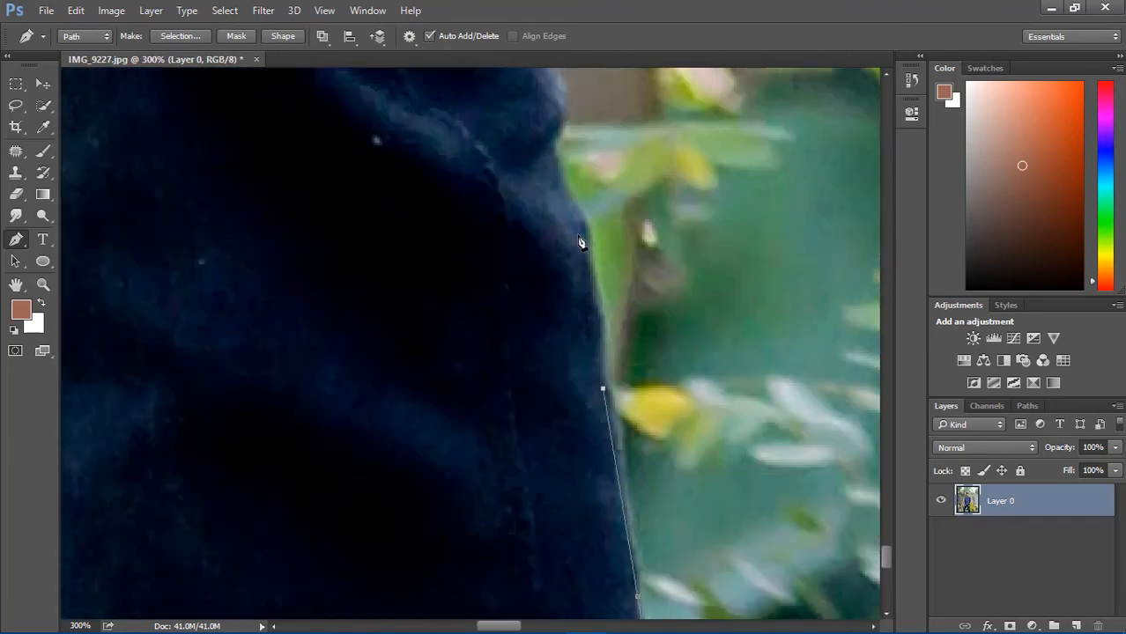
Step: Curve the path around the fabric folds on the inner side of the knee
{"action": "scroll", "coordinate": [564, 279], "scroll_direction": "up", "scroll_amount": 5}
{"action": "left_click_drag", "start_coordinate": [529, 176], "coordinate": [485, 113]}
{"action": "scroll", "coordinate": [536, 185], "scroll_direction": "up", "scroll_amount": 5}
{"action": "scroll", "coordinate": [480, 212], "scroll_direction": "up", "scroll_amount": 3}
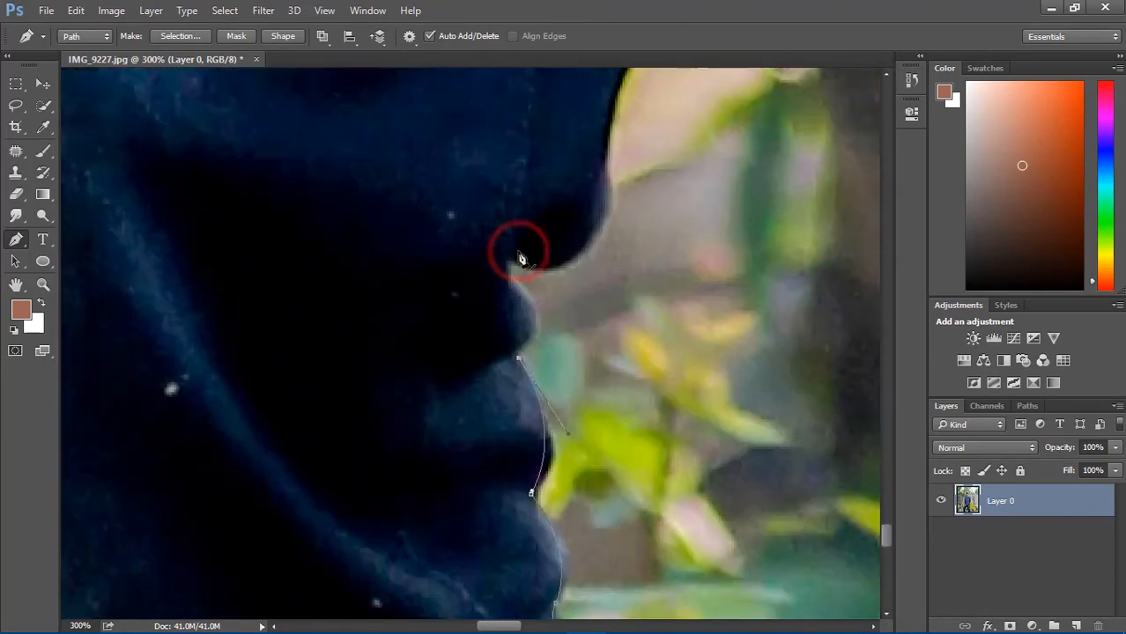
{"action": "left_click_drag", "start_coordinate": [508, 278], "coordinate": [456, 233]}
{"action": "scroll", "coordinate": [607, 185], "scroll_direction": "up", "scroll_amount": 3}
{"action": "left_click_drag", "start_coordinate": [604, 254], "coordinate": [606, 205]}
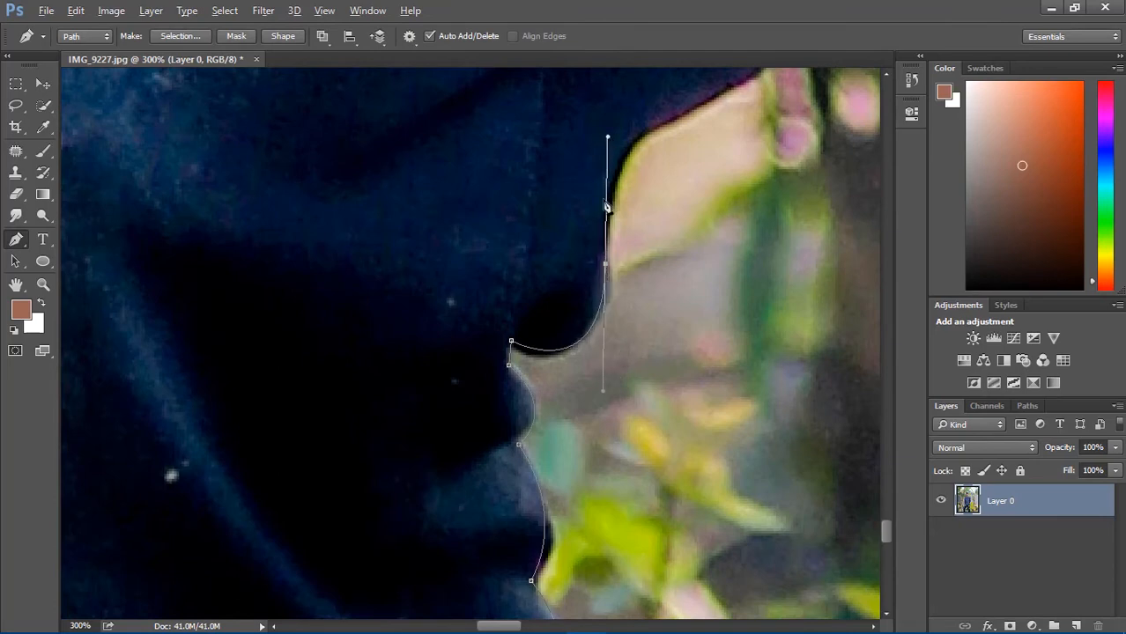
Step: Extend the path from the knee folds along the curved start of the inner thigh, ending in a corner anchor
{"action": "scroll", "coordinate": [665, 170], "scroll_direction": "up", "scroll_amount": 3}
{"action": "left_click_drag", "start_coordinate": [816, 190], "coordinate": [814, 189]}
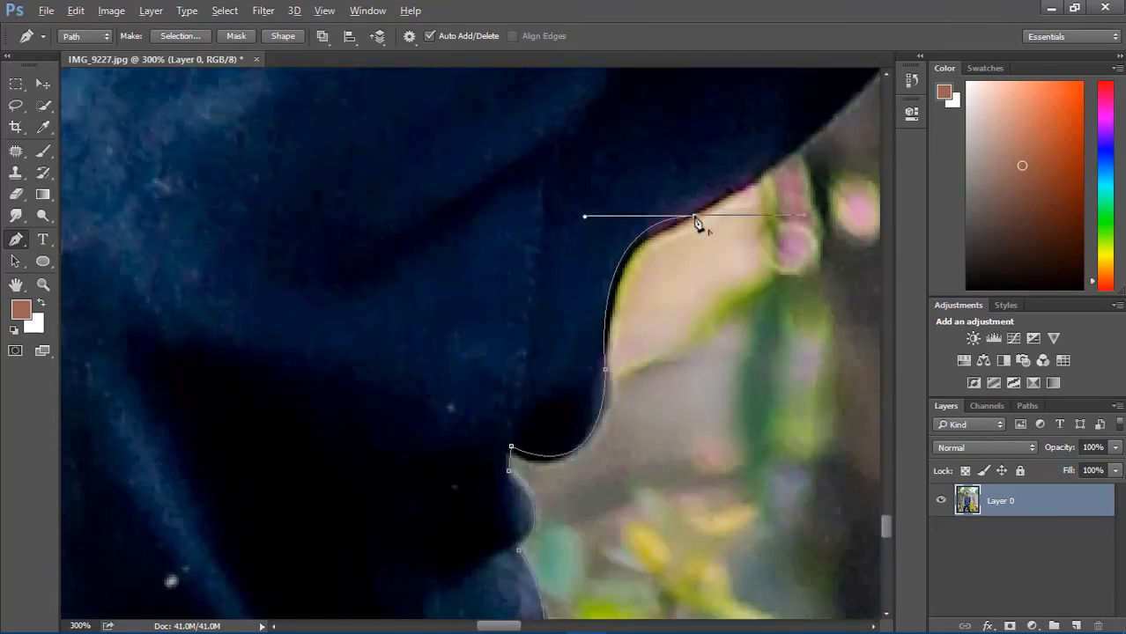
{"action": "key", "text": "space"}
{"action": "left_click_drag", "start_coordinate": [698, 221], "coordinate": [472, 398]}
{"action": "left_click_drag", "start_coordinate": [744, 130], "coordinate": [833, 107]}
{"action": "scroll", "coordinate": [751, 94], "scroll_direction": "up", "scroll_amount": 3}
{"action": "key", "text": "space"}
{"action": "left_click_drag", "start_coordinate": [744, 260], "coordinate": [585, 261]}
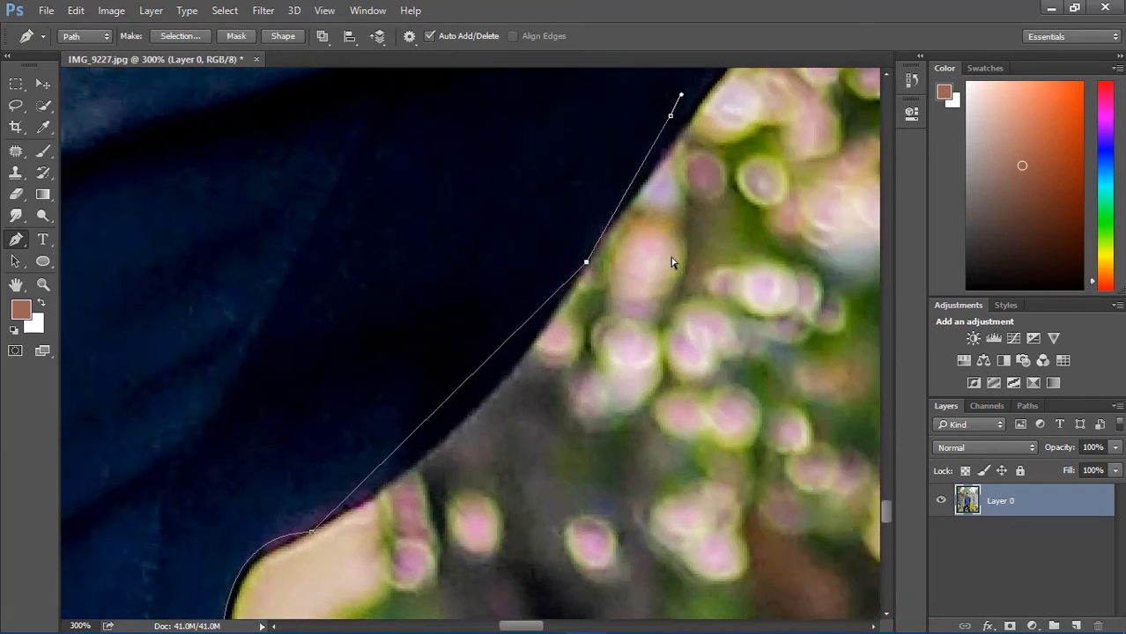
{"action": "left_click", "coordinate": [585, 262], "text": "alt"}
Step: Trace the inner thigh up to the near corner of the gap at the crotch
{"action": "scroll", "coordinate": [655, 244], "scroll_direction": "up", "scroll_amount": 3}
{"action": "left_click", "coordinate": [716, 251]}
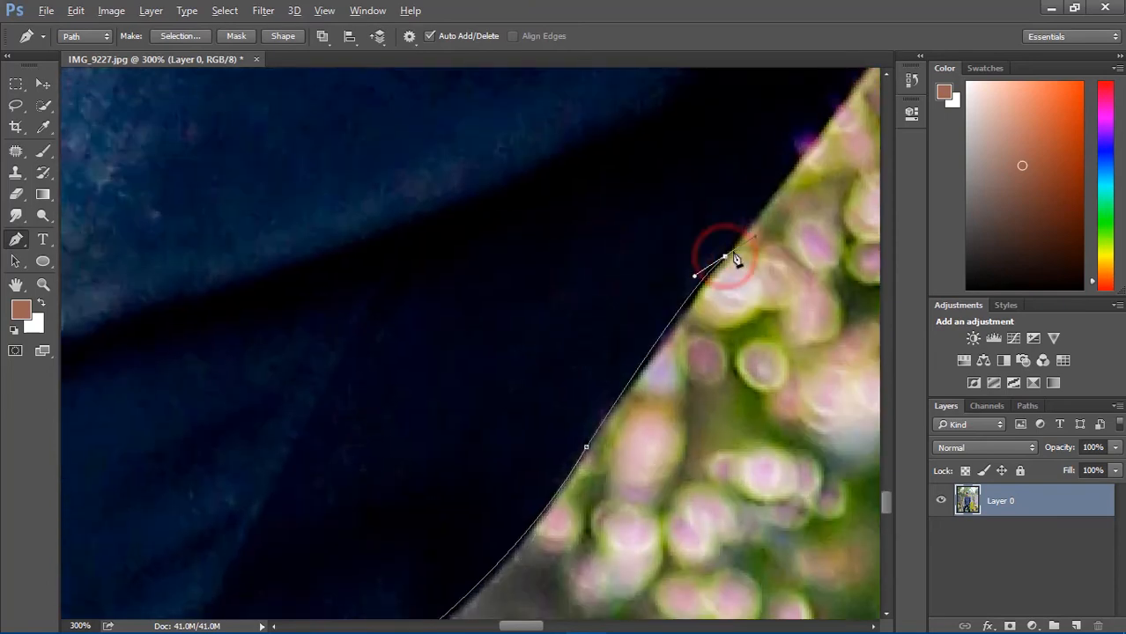
{"action": "key", "text": "space"}
{"action": "left_click_drag", "start_coordinate": [716, 251], "coordinate": [481, 376]}
{"action": "left_click", "coordinate": [571, 251]}
{"action": "left_click", "coordinate": [603, 200]}
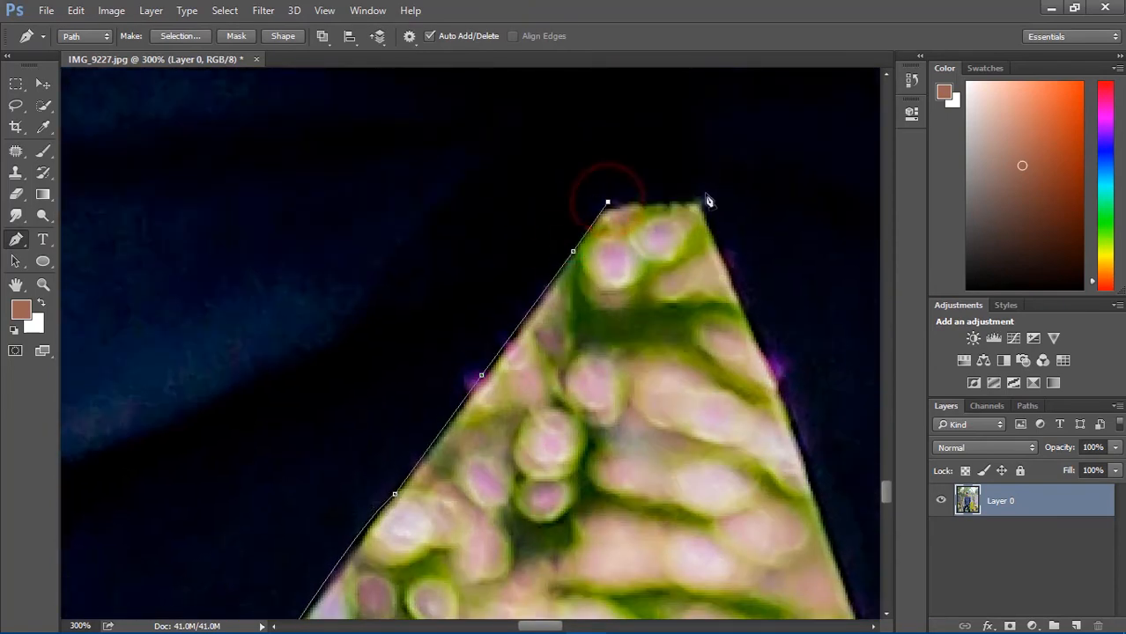
Step: Carry the path across the top of the gap and down the second leg's inner thigh
{"action": "left_click", "coordinate": [709, 195]}
{"action": "scroll", "coordinate": [709, 196], "scroll_direction": "down", "scroll_amount": 1}
{"action": "left_click", "coordinate": [761, 314]}
{"action": "key", "text": "space"}
{"action": "left_click_drag", "start_coordinate": [761, 314], "coordinate": [614, 154]}
{"action": "left_click", "coordinate": [670, 336]}
{"action": "key", "text": "space"}
{"action": "left_click_drag", "start_coordinate": [670, 336], "coordinate": [501, 188]}
Step: Trace the second leg's inner edge down to just above the notch at the knee
{"action": "left_click", "coordinate": [551, 305]}
{"action": "left_click", "coordinate": [578, 296]}
{"action": "left_click_drag", "start_coordinate": [552, 308], "coordinate": [601, 234]}
{"action": "left_click", "coordinate": [622, 351]}
{"action": "left_click_drag", "start_coordinate": [622, 352], "coordinate": [643, 260]}
{"action": "left_click", "coordinate": [638, 334]}
{"action": "left_click", "coordinate": [662, 343]}
{"action": "left_click_drag", "start_coordinate": [638, 333], "coordinate": [670, 264]}
{"action": "left_click", "coordinate": [671, 342]}
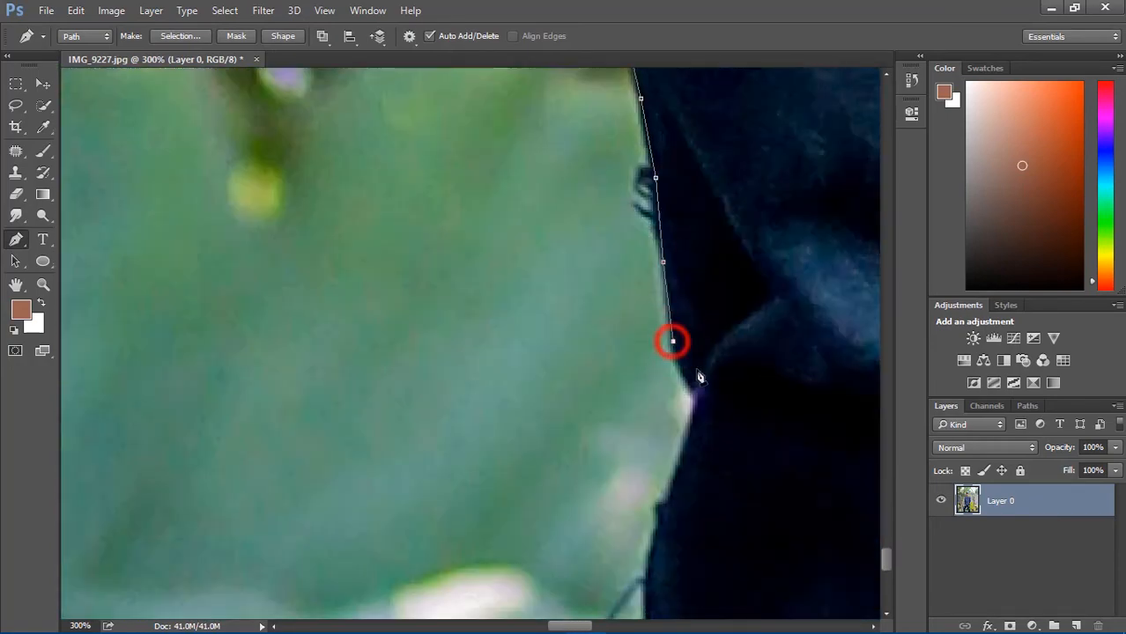
Step: Trace around the second leg's knee notch and down its inner lower edge to the image border
{"action": "left_click_drag", "start_coordinate": [671, 342], "coordinate": [692, 230]}
{"action": "left_click", "coordinate": [699, 389]}
{"action": "left_click_drag", "start_coordinate": [698, 389], "coordinate": [663, 309]}
{"action": "left_click", "coordinate": [647, 295]}
{"action": "scroll", "coordinate": [651, 370], "scroll_direction": "down", "scroll_amount": 1}
{"action": "left_click", "coordinate": [649, 401]}
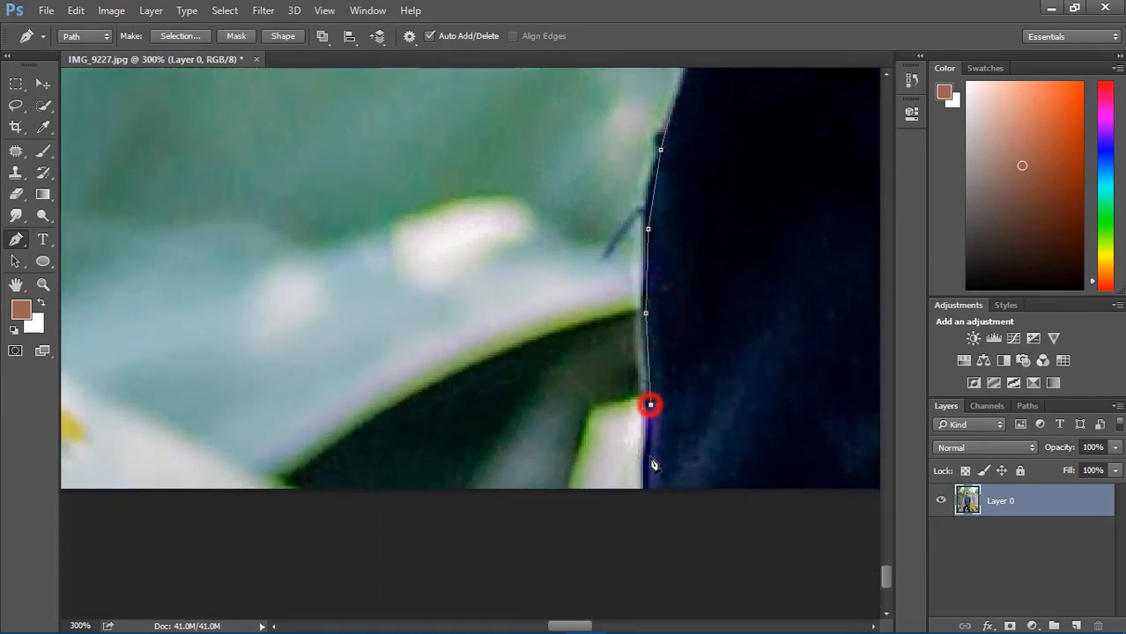
{"action": "left_click", "coordinate": [652, 468]}
Step: Run the path beneath the second leg outside the image and close it at the starting anchor
{"action": "left_click", "coordinate": [648, 527]}
{"action": "scroll", "coordinate": [713, 458], "scroll_direction": "down", "scroll_amount": 3}
{"action": "scroll", "coordinate": [705, 431], "scroll_direction": "right", "scroll_amount": 6}
{"action": "left_click", "coordinate": [700, 398]}
{"action": "left_click", "coordinate": [718, 310]}
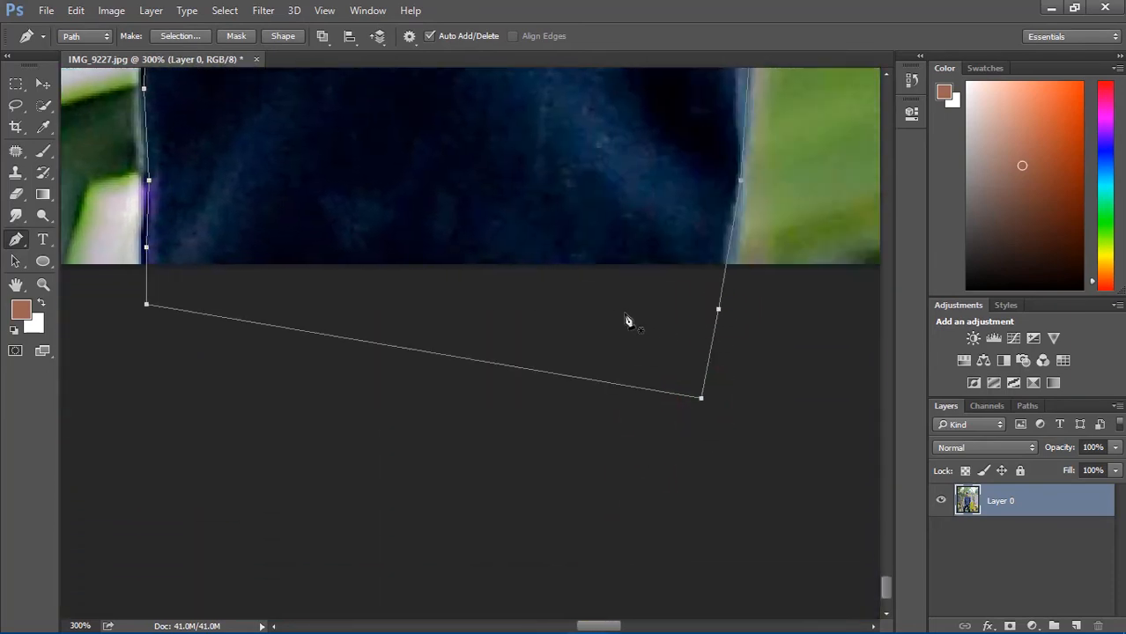
Step: Convert the closed path into a new anti-aliased selection with a feather radius of 0 pixels
{"action": "key", "text": "ctrl+Return"}
{"action": "key", "text": "ctrl+0"}
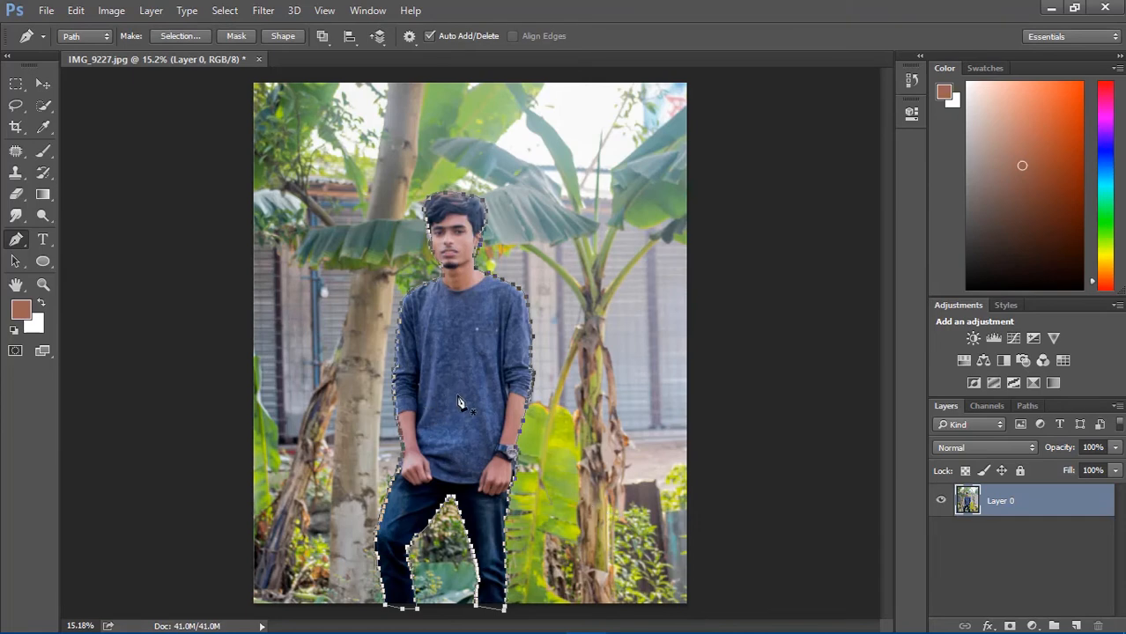
{"action": "right_click", "coordinate": [432, 308]}
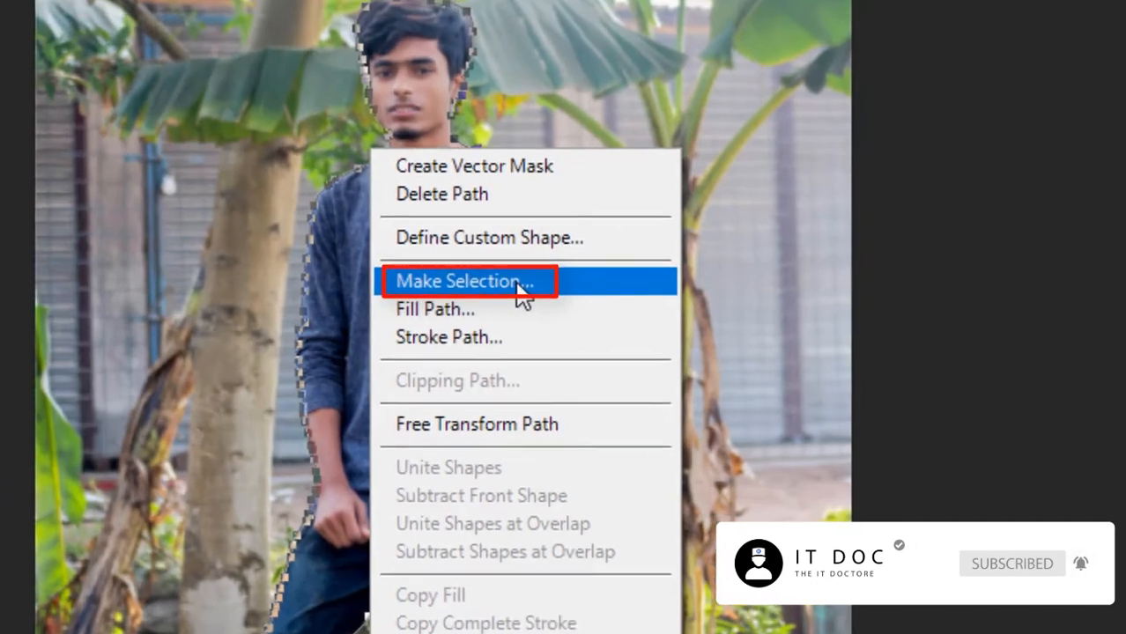
{"action": "left_click", "coordinate": [522, 273]}
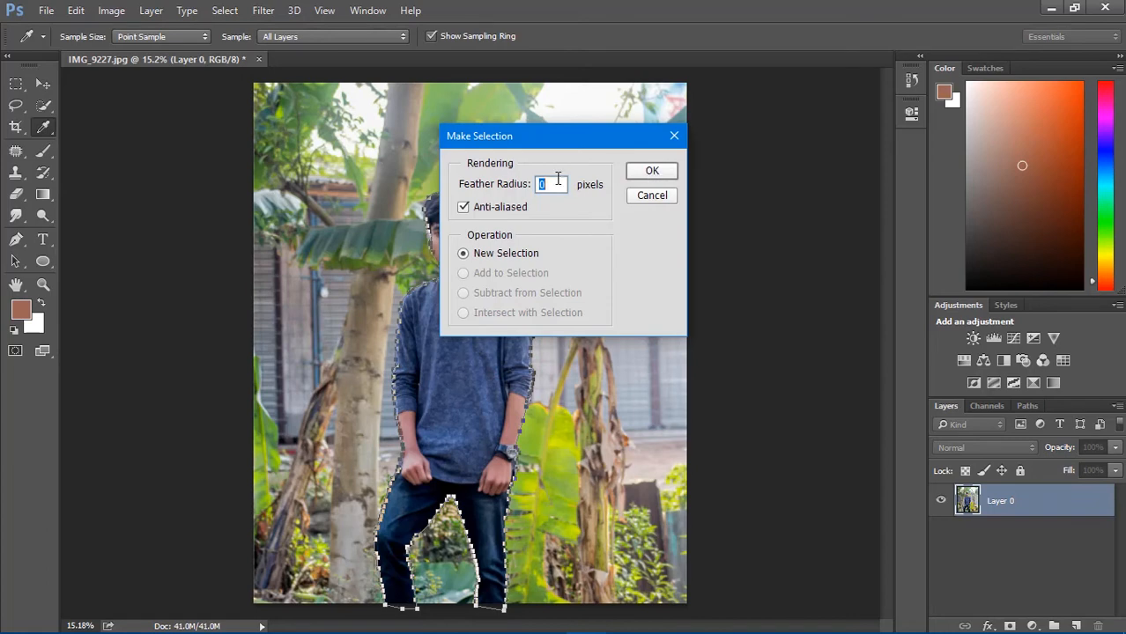
{"action": "left_click", "coordinate": [652, 171]}
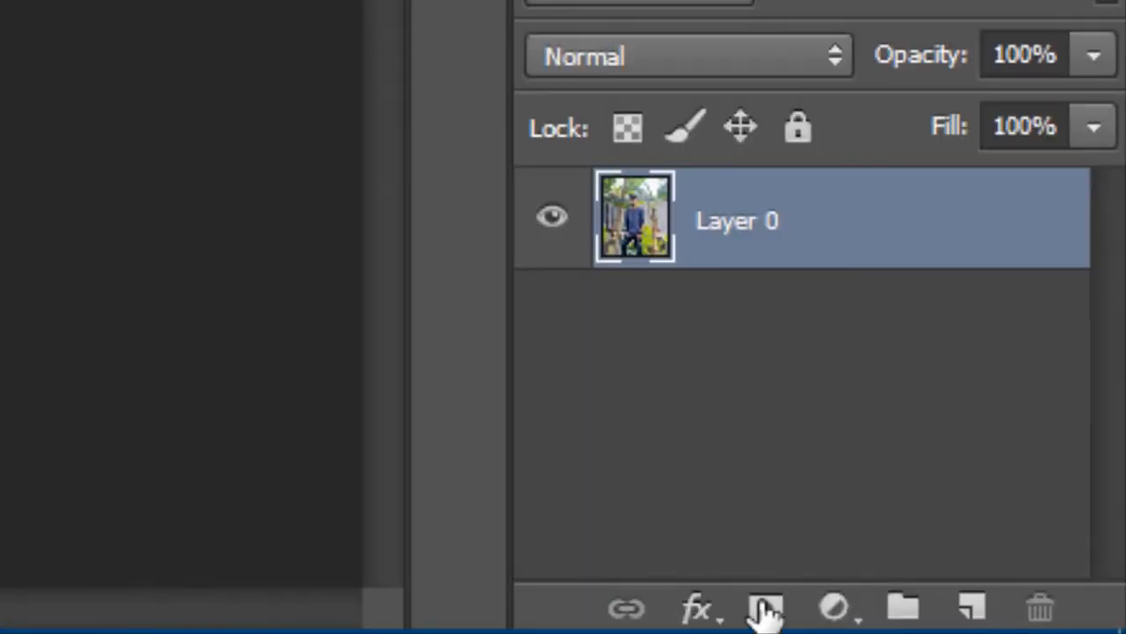
Step: Add a layer mask to Layer 0 from the selection and apply it to remove the background
{"action": "left_click", "coordinate": [764, 609]}
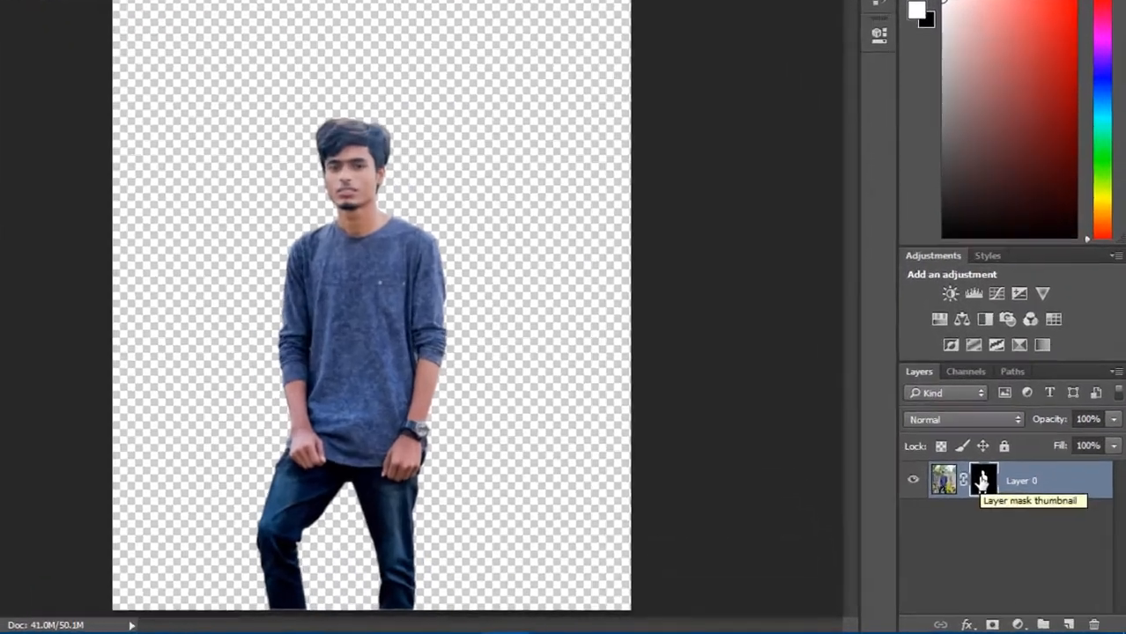
{"action": "right_click", "coordinate": [982, 480]}
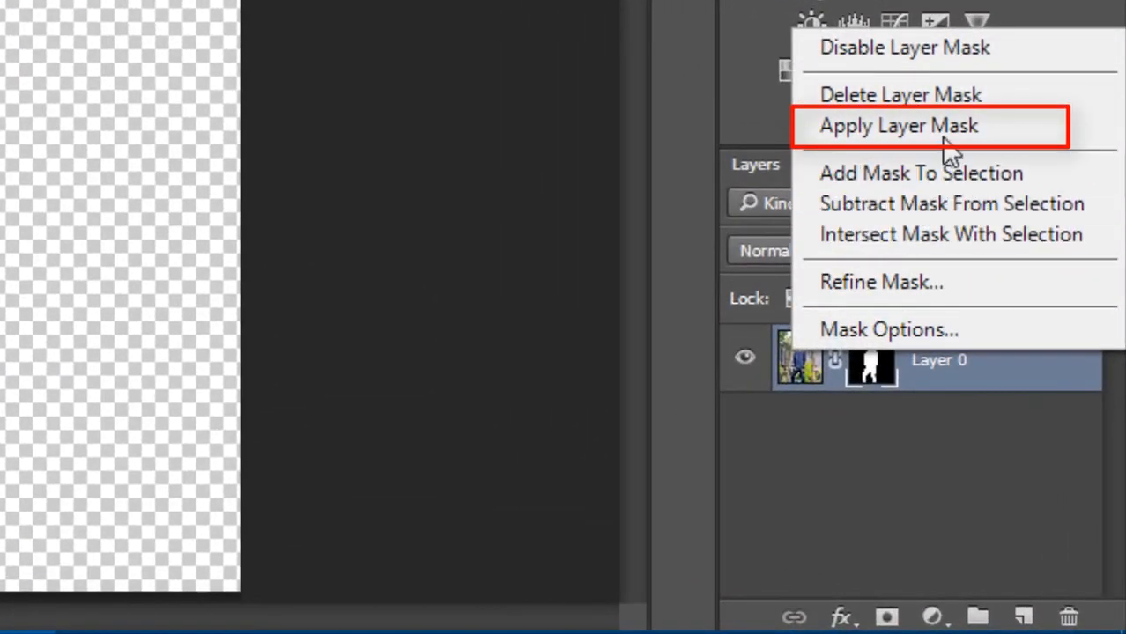
{"action": "left_click", "coordinate": [944, 125]}
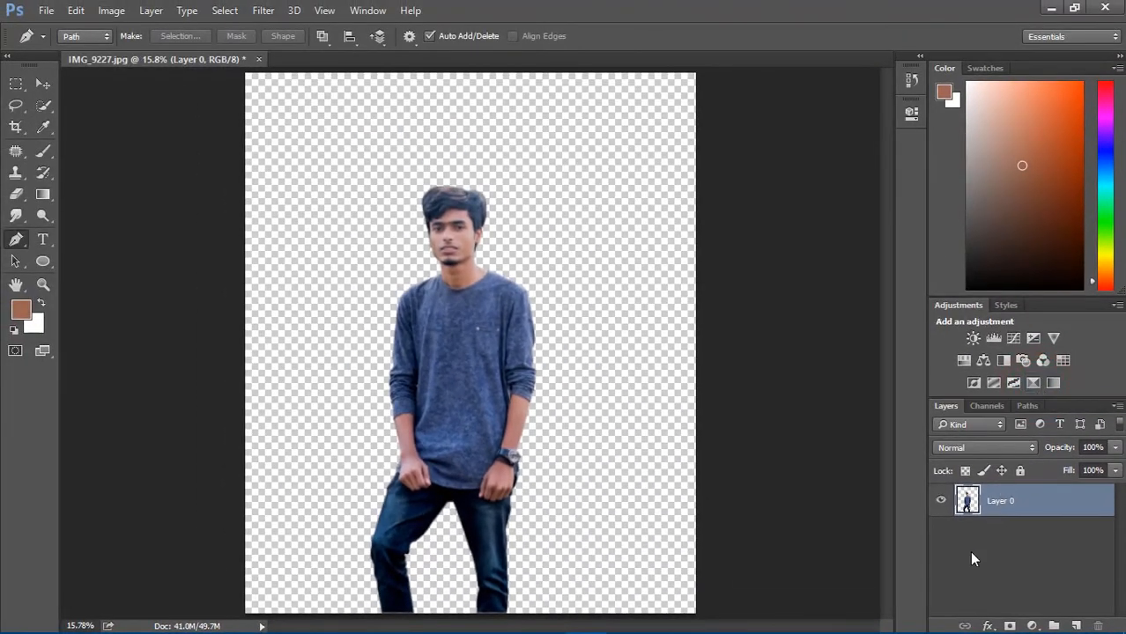
Step: Create a new 3000 × 4000 pixel RGB document at 300 pixels/inch with a blue 3447fa background
{"action": "left_click", "coordinate": [48, 11]}
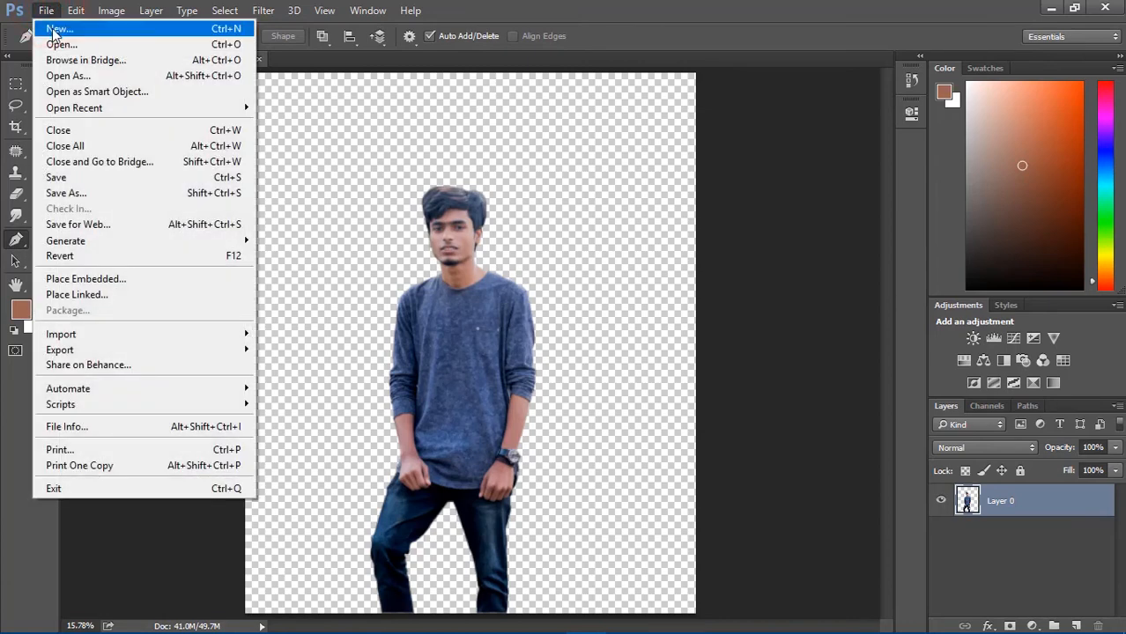
{"action": "left_click", "coordinate": [53, 32]}
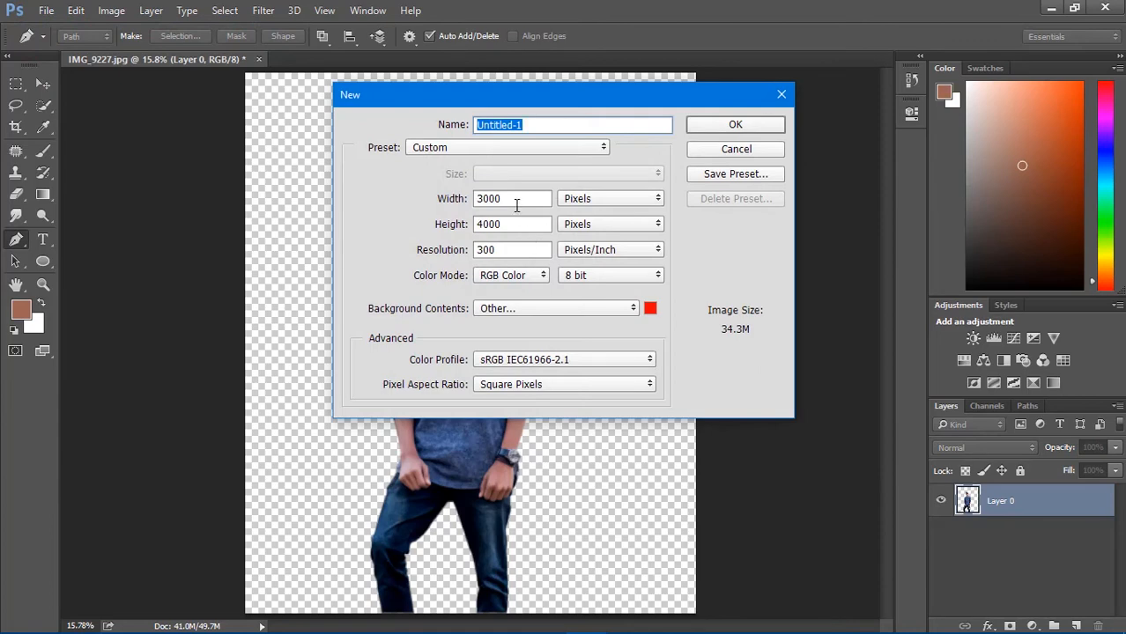
{"action": "left_click_drag", "start_coordinate": [509, 199], "coordinate": [473, 224]}
{"action": "left_click", "coordinate": [520, 250]}
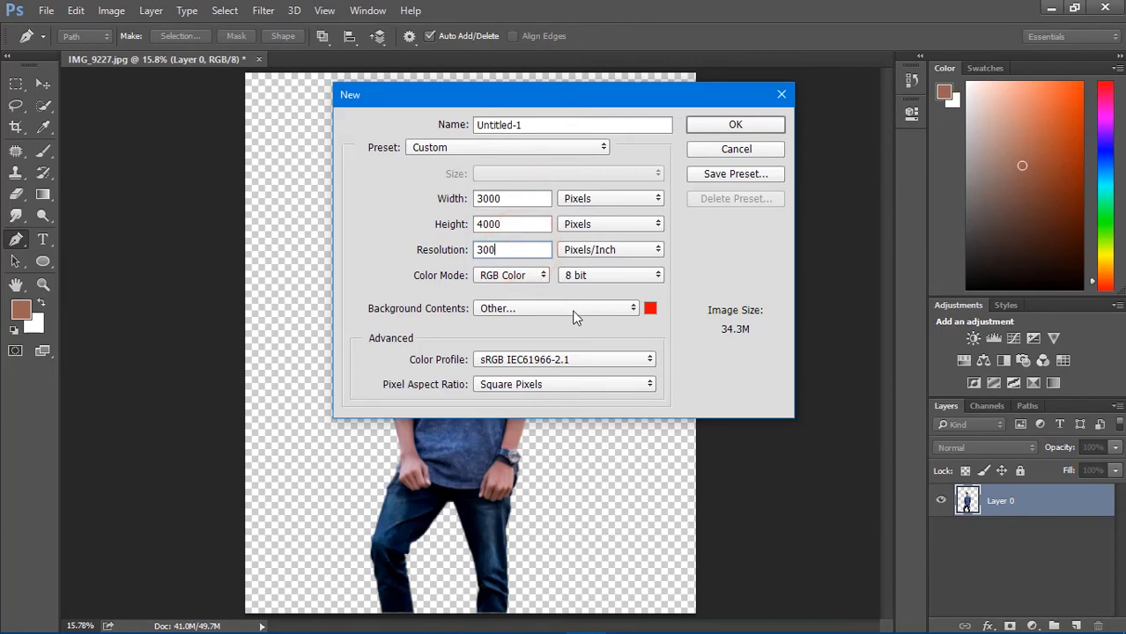
{"action": "left_click", "coordinate": [649, 310]}
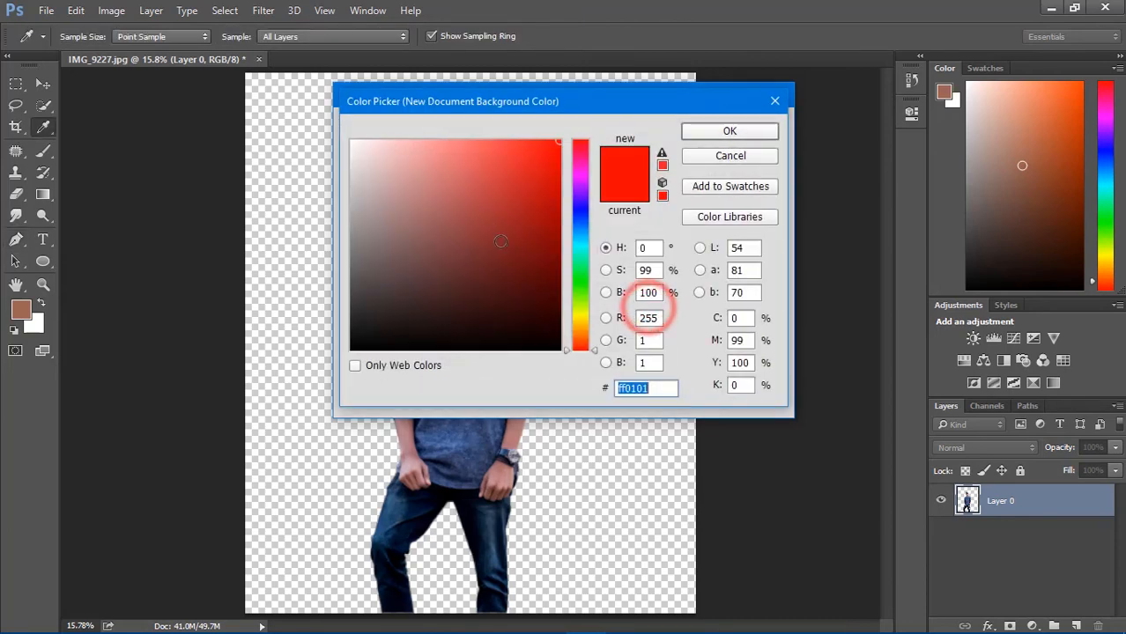
{"action": "left_click", "coordinate": [580, 213]}
{"action": "mouse_move", "coordinate": [532, 152]}
{"action": "left_mouse_down"}
{"action": "mouse_move", "coordinate": [467, 141]}
{"action": "mouse_move", "coordinate": [517, 145]}
{"action": "left_mouse_up"}
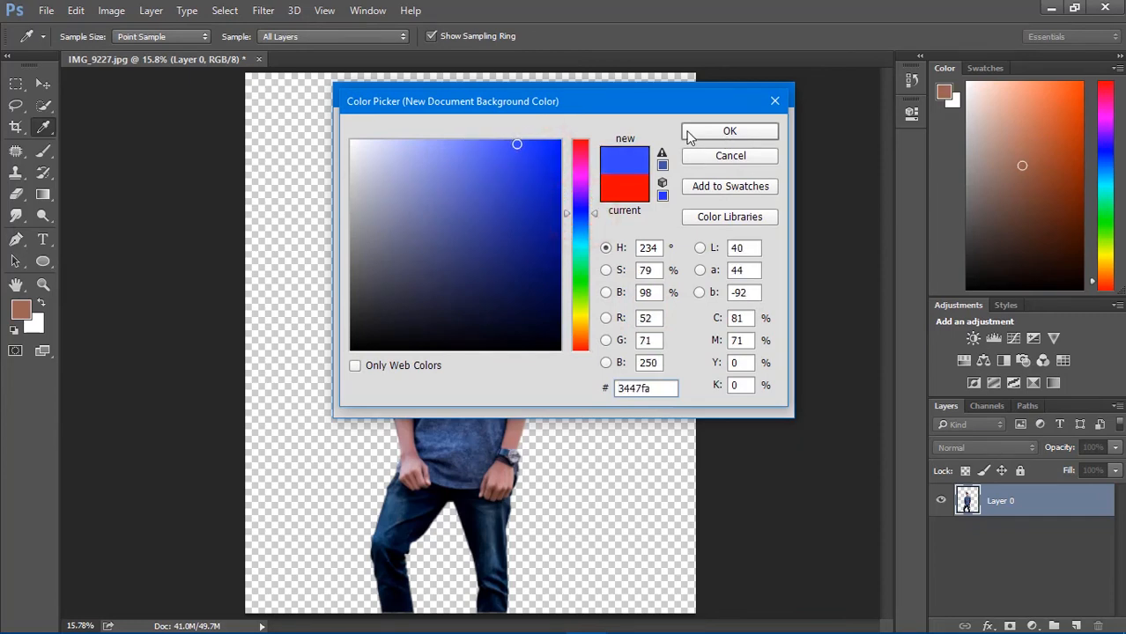
{"action": "left_click", "coordinate": [717, 131]}
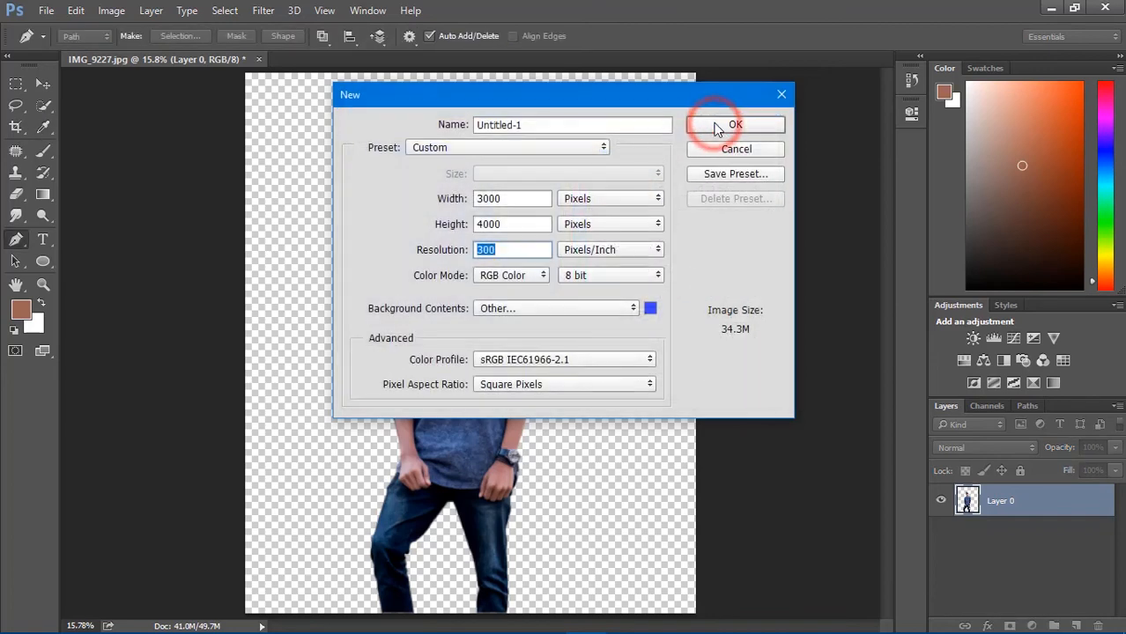
{"action": "left_click", "coordinate": [731, 126]}
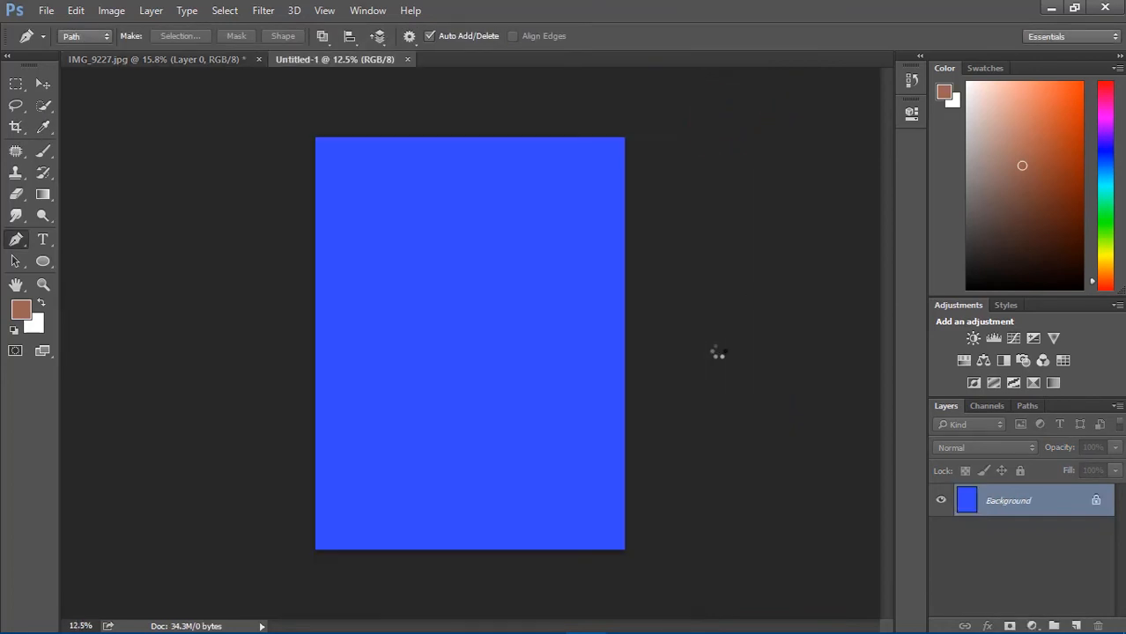
Step: Move the cut-out man from IMG_9227.jpg into Untitled-1, centred with his legs reaching the lower canvas edge
{"action": "left_click", "coordinate": [41, 85]}
{"action": "left_click", "coordinate": [151, 58]}
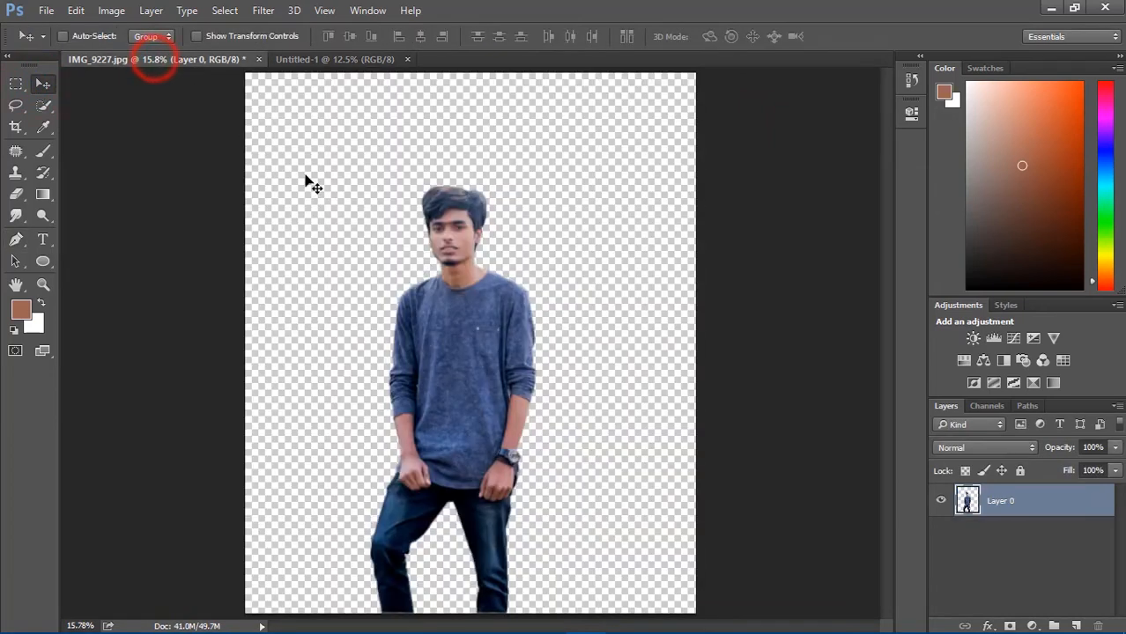
{"action": "left_click_drag", "start_coordinate": [458, 308], "coordinate": [460, 354]}
{"action": "left_click_drag", "start_coordinate": [453, 427], "coordinate": [480, 343]}
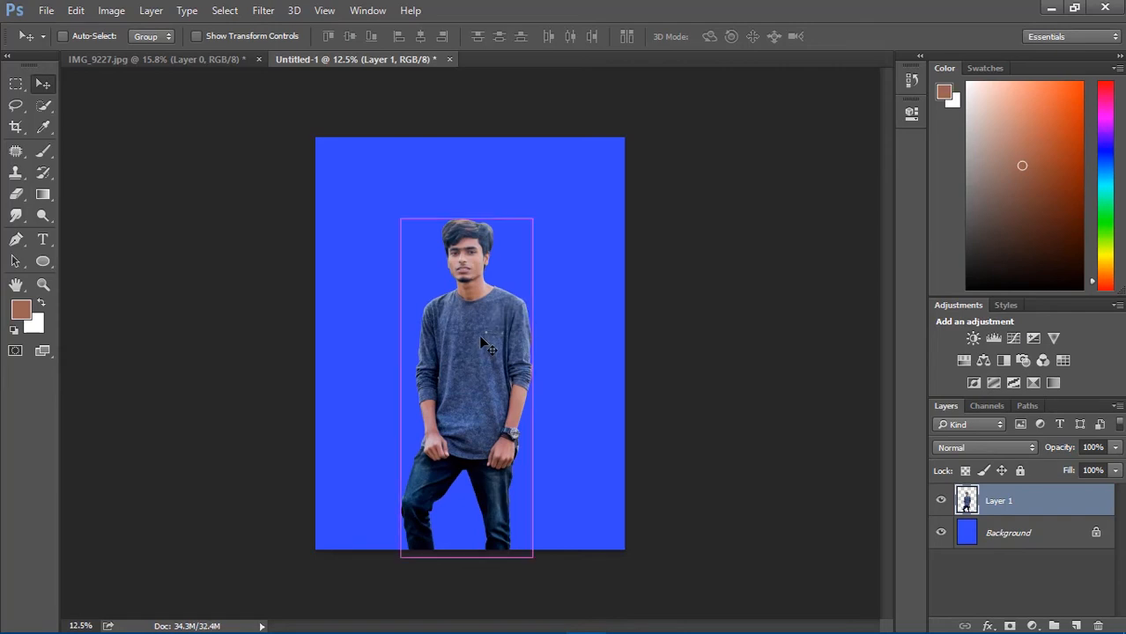
Step: Add a black Multiply drop shadow to Layer 1, cast to the man's left side in the image at 0° and 479 px distance
{"action": "key", "text": "ctrl+plus"}
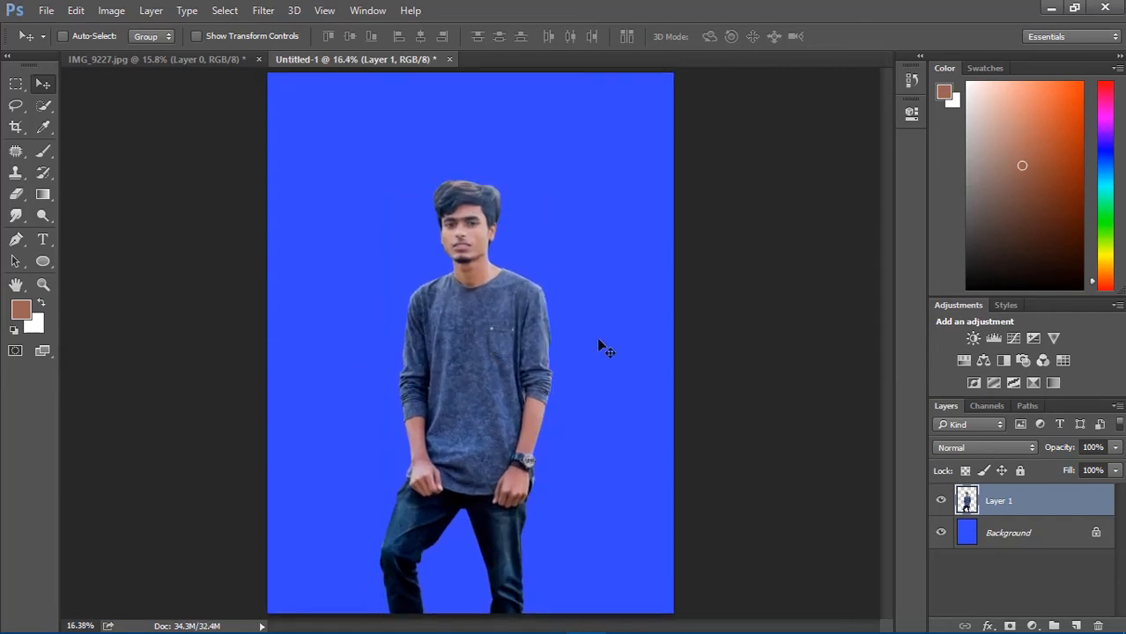
{"action": "left_click", "coordinate": [988, 624]}
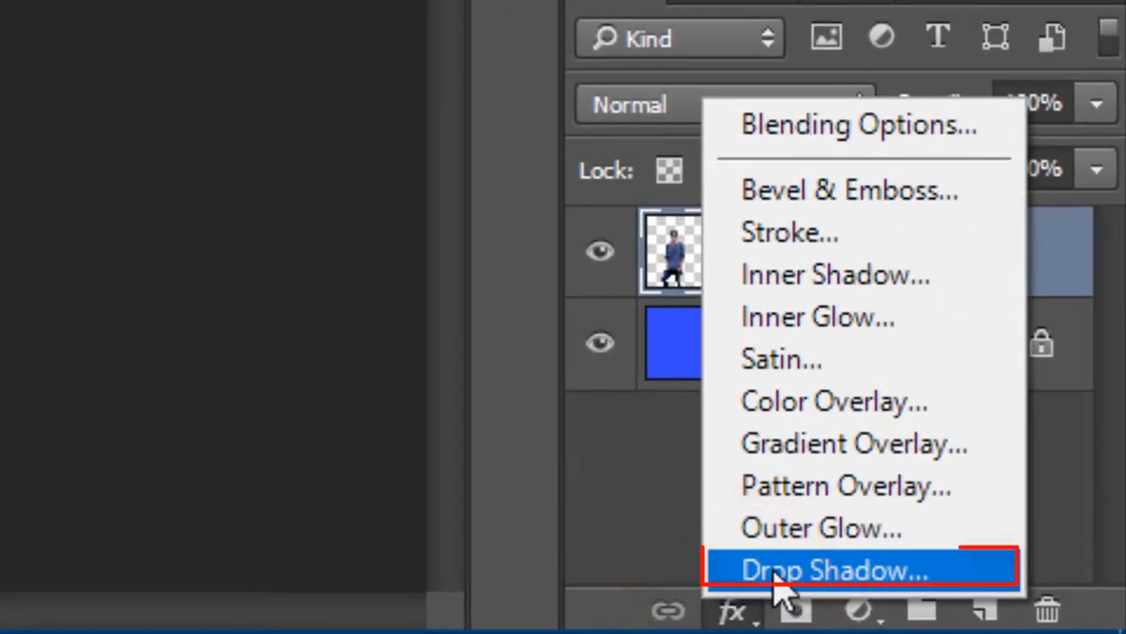
{"action": "left_click", "coordinate": [774, 571]}
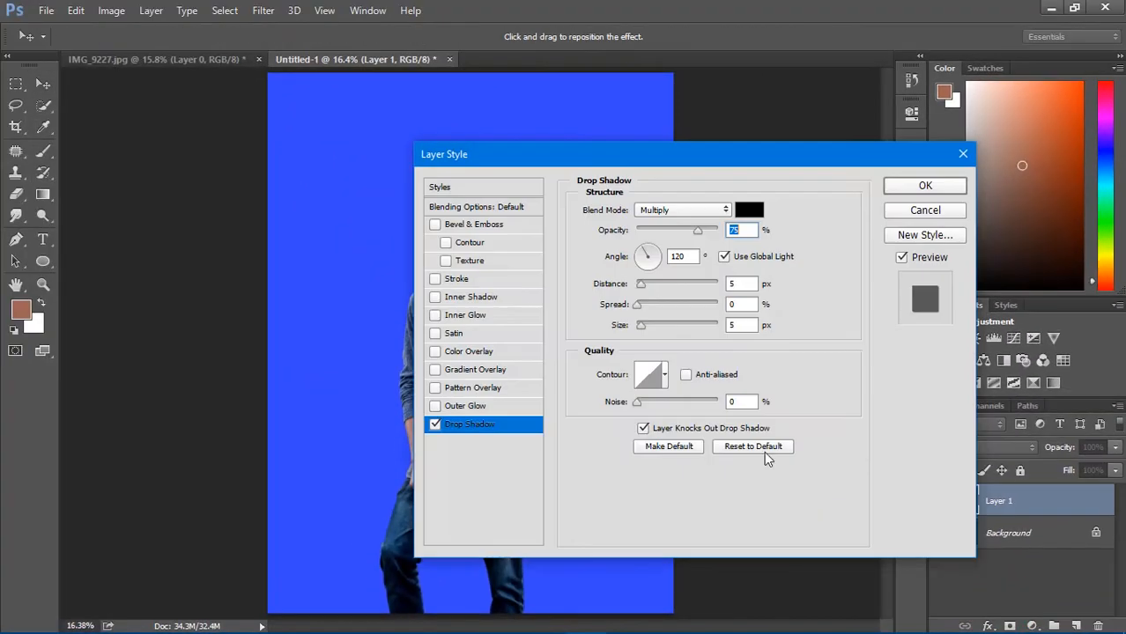
{"action": "left_click_drag", "start_coordinate": [658, 158], "coordinate": [795, 62]}
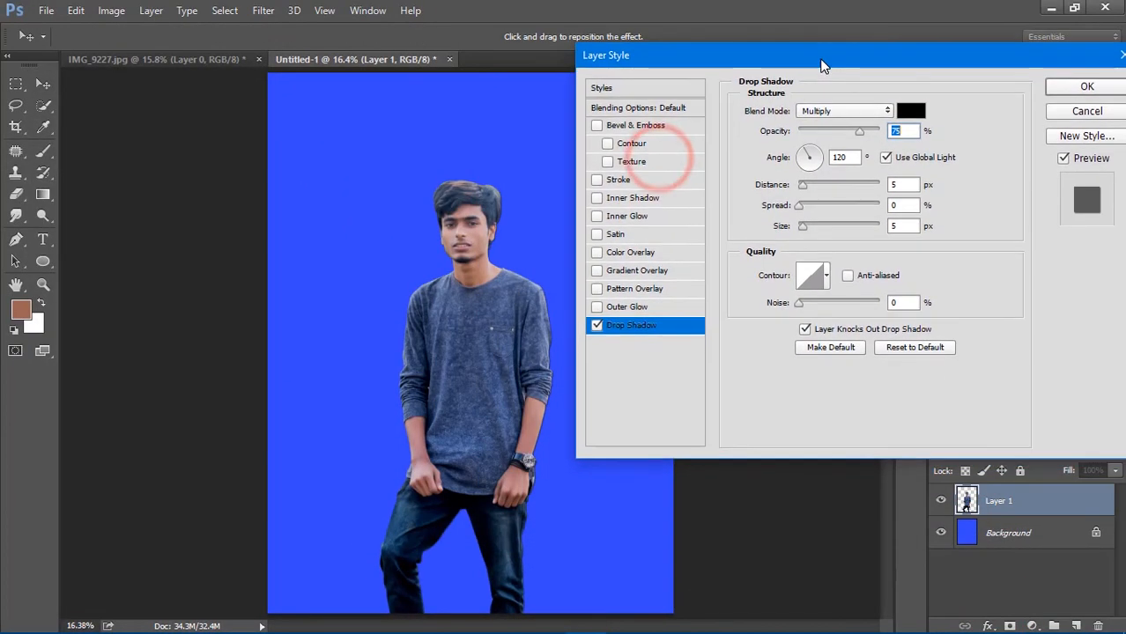
{"action": "left_click_drag", "start_coordinate": [475, 346], "coordinate": [405, 343]}
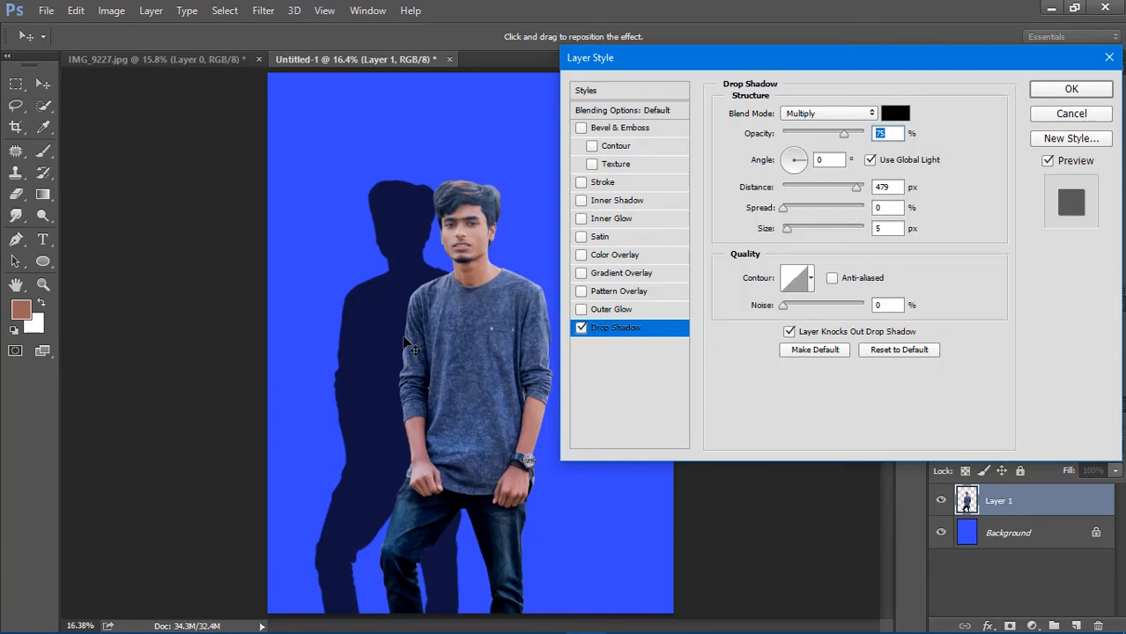
Step: Soften the drop shadow with 0% spread and a size of 103 px, lower its opacity slightly, and apply the style
{"action": "left_click", "coordinate": [804, 209]}
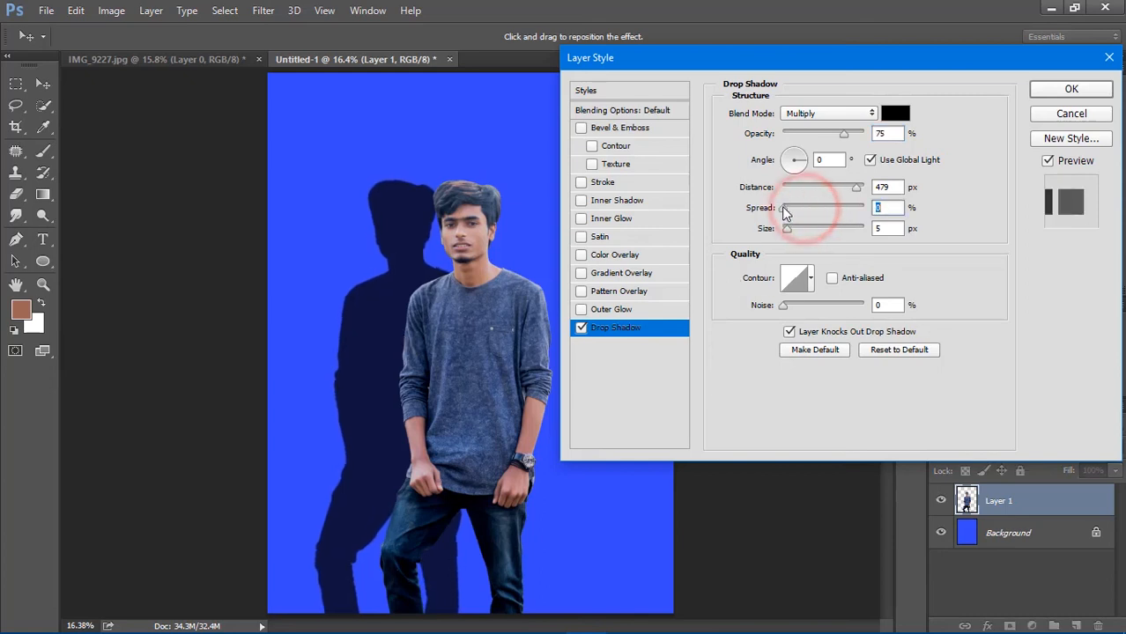
{"action": "left_click_drag", "start_coordinate": [786, 229], "coordinate": [819, 230]}
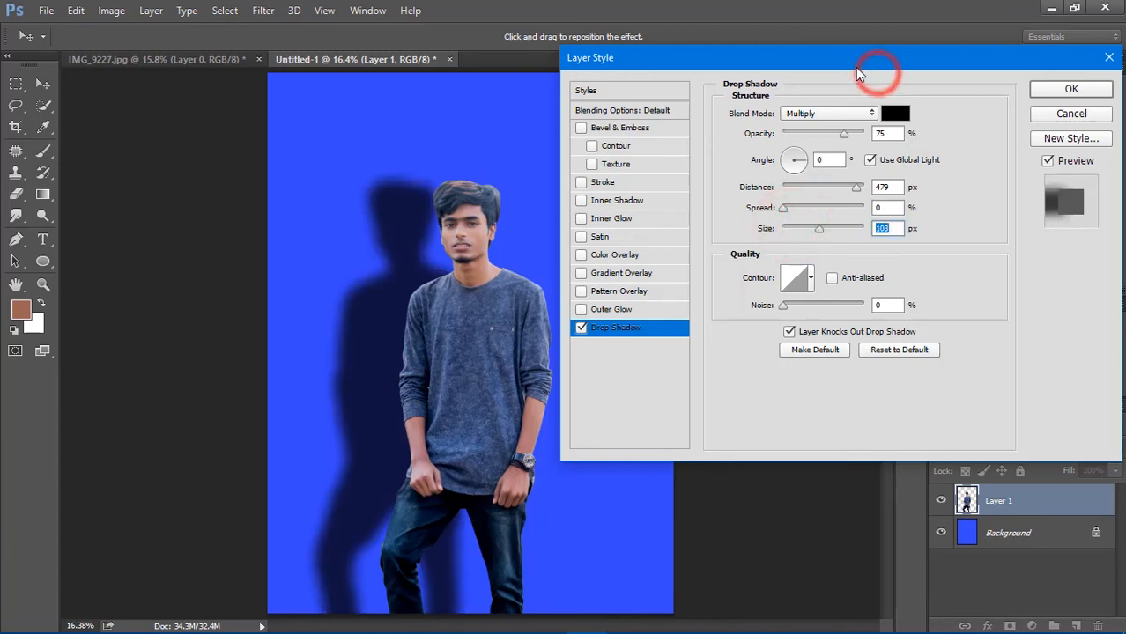
{"action": "mouse_move", "coordinate": [843, 133]}
{"action": "left_mouse_down"}
{"action": "mouse_move", "coordinate": [821, 131]}
{"action": "mouse_move", "coordinate": [853, 132]}
{"action": "mouse_move", "coordinate": [832, 122]}
{"action": "left_mouse_up"}
{"action": "left_click", "coordinate": [1046, 89]}
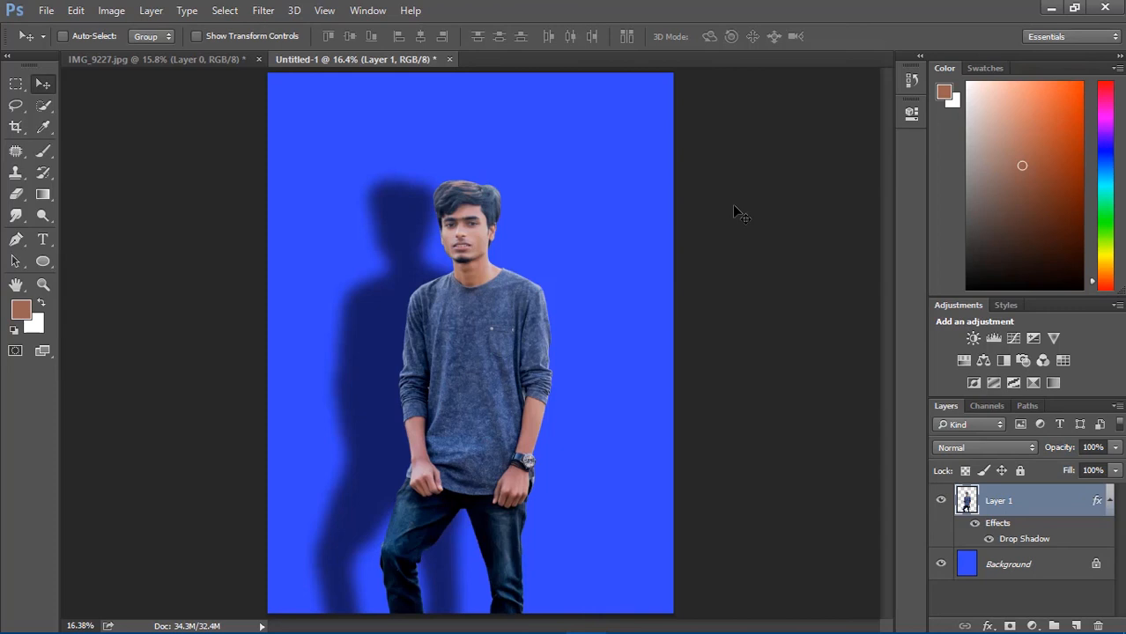
Step: Flatten the man, his shadow and the blue backdrop into a single Background layer
{"action": "right_click", "coordinate": [1029, 502]}
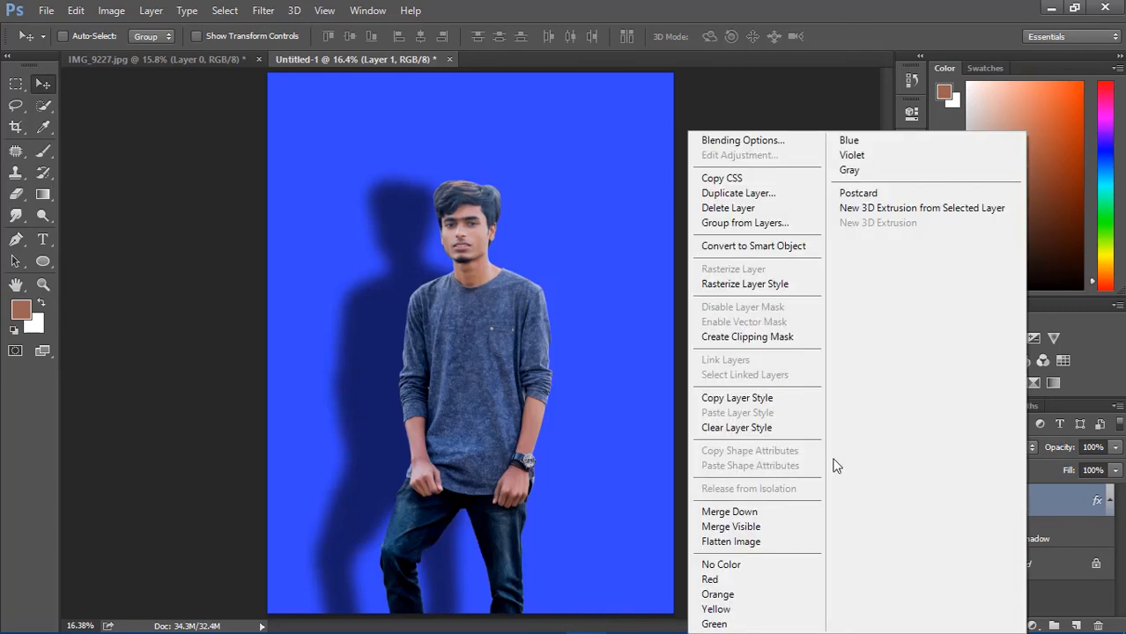
{"action": "left_click", "coordinate": [787, 548]}
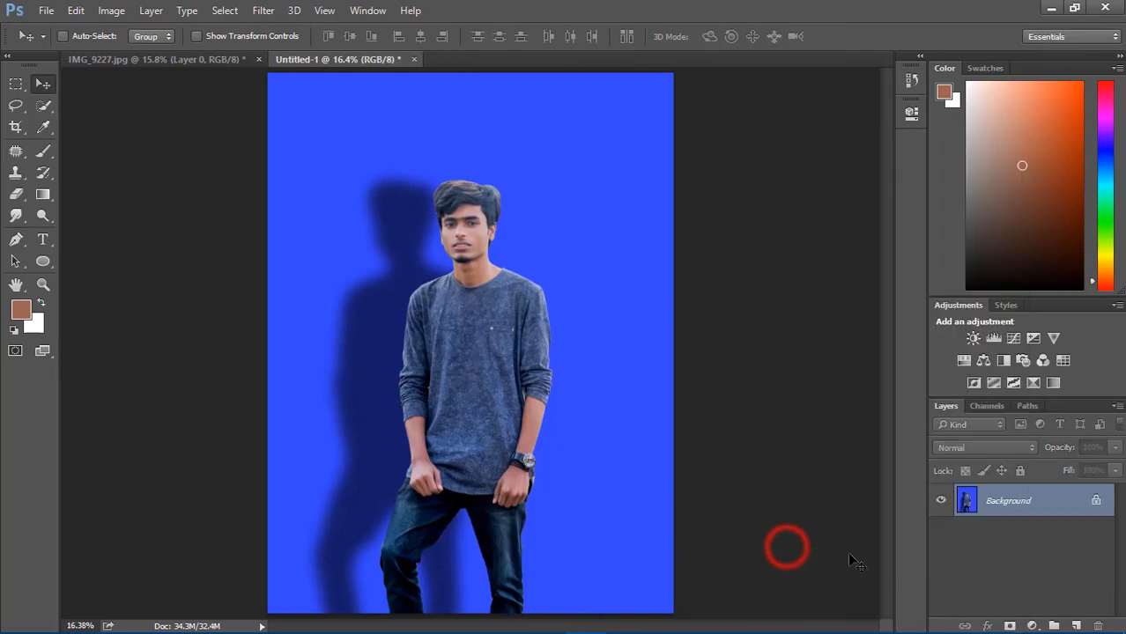